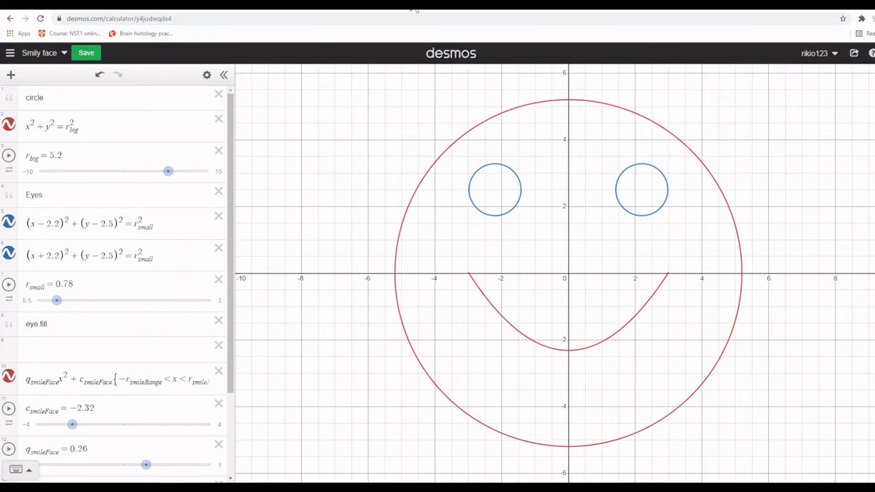
# - Switch to the desmos.com/art page and look through the artworks of the finalists
pyautogui.click(391, 7)
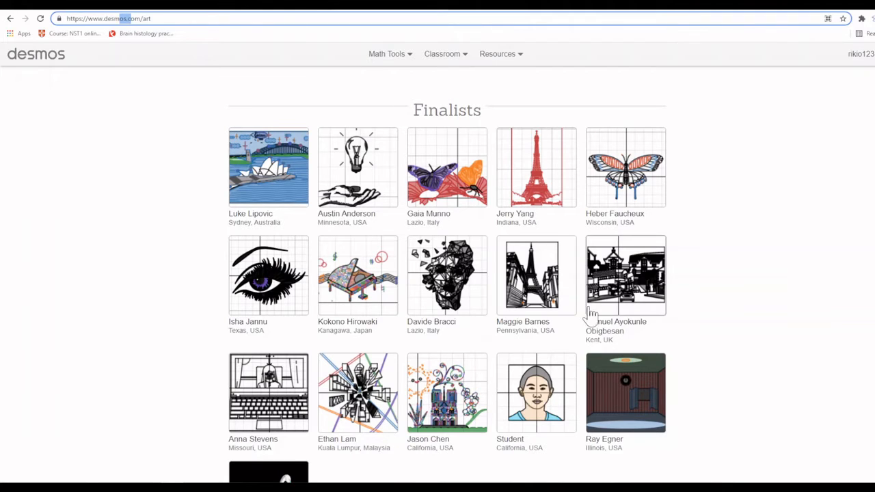
pyautogui.scroll(-1, 591, 338)
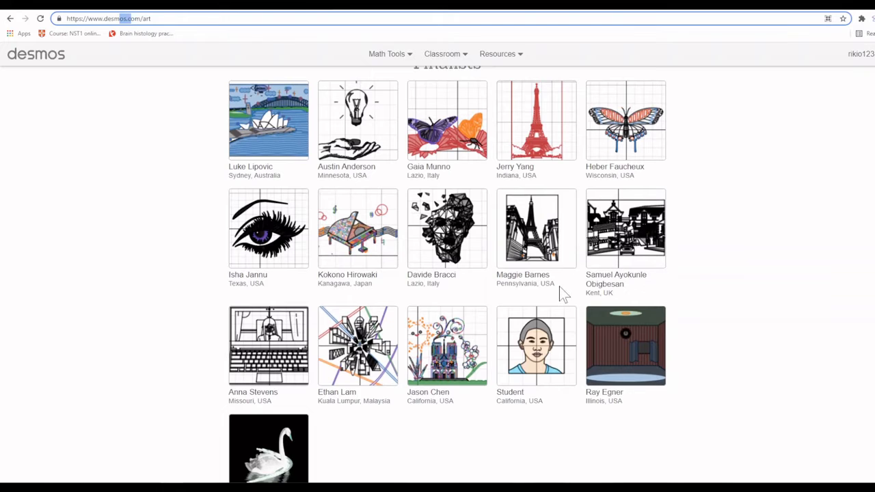
pyautogui.scroll(1, 559, 287)
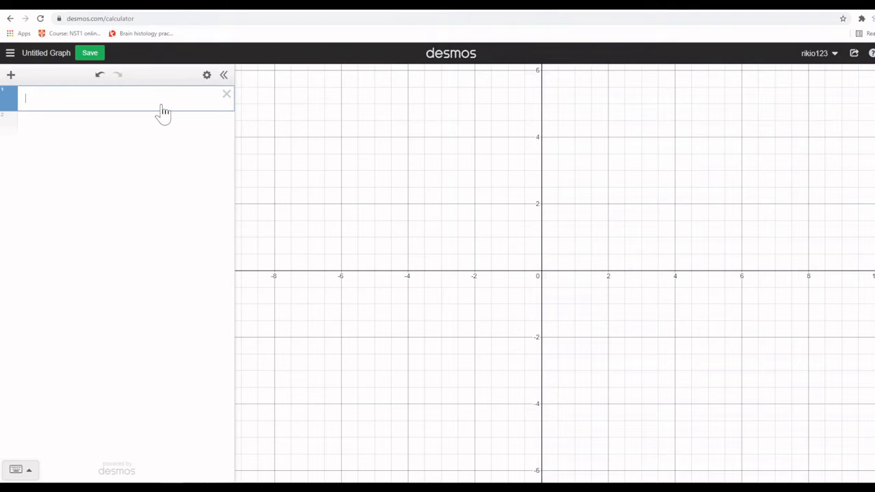
# - Plot the points (4,2), (6,2) and (6,−2) as three separate expressions in the untitled graph
pyautogui.write('(')
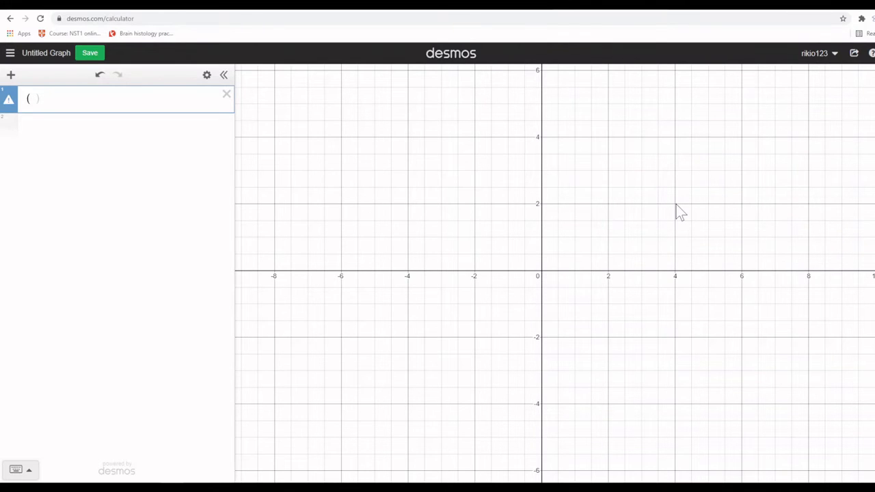
pyautogui.write('4,')
pyautogui.write('2')
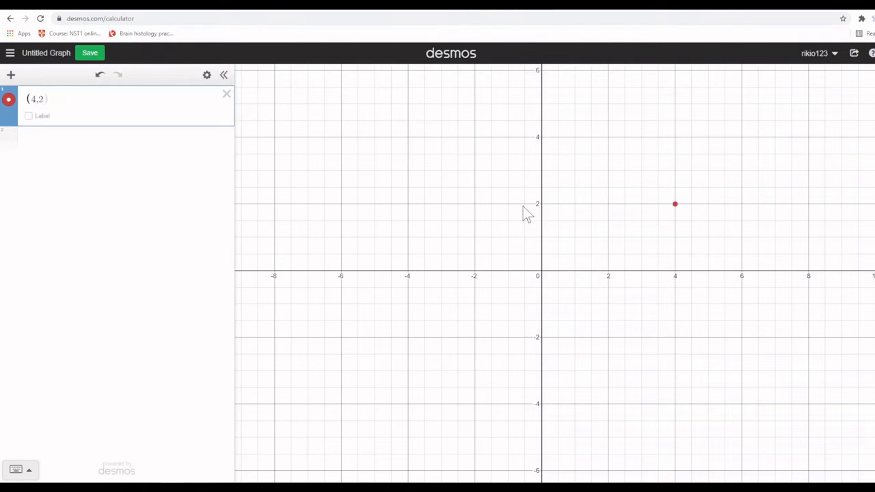
pyautogui.press('Return')
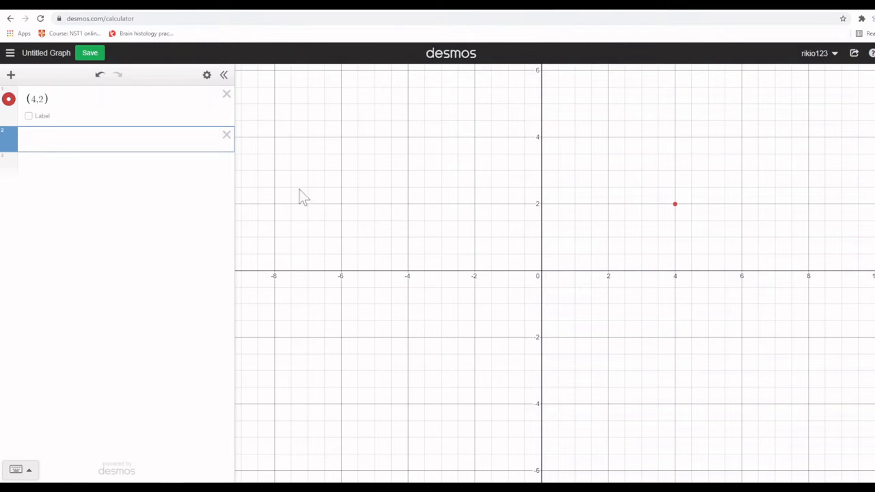
pyautogui.write('(6')
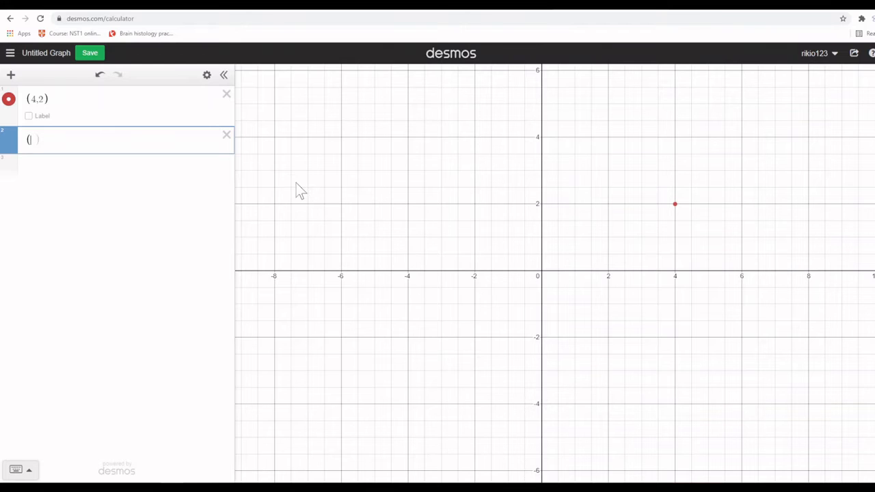
pyautogui.write(',2')
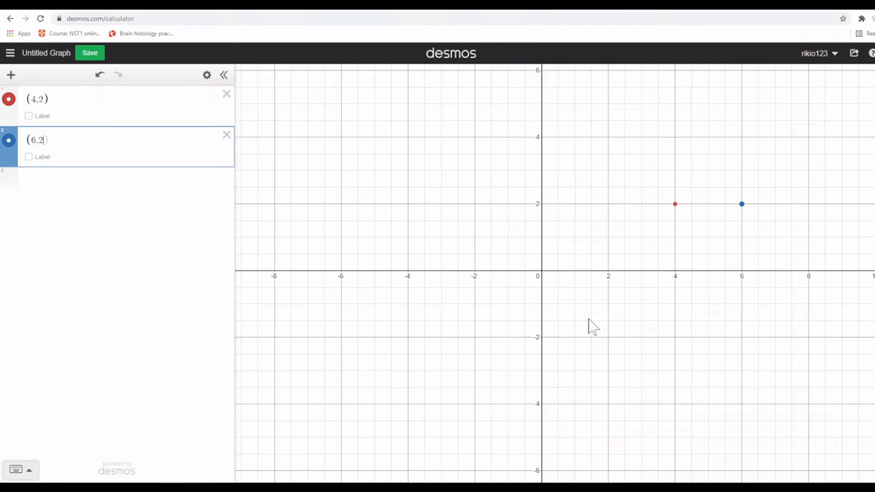
pyautogui.press('Return')
pyautogui.write('(')
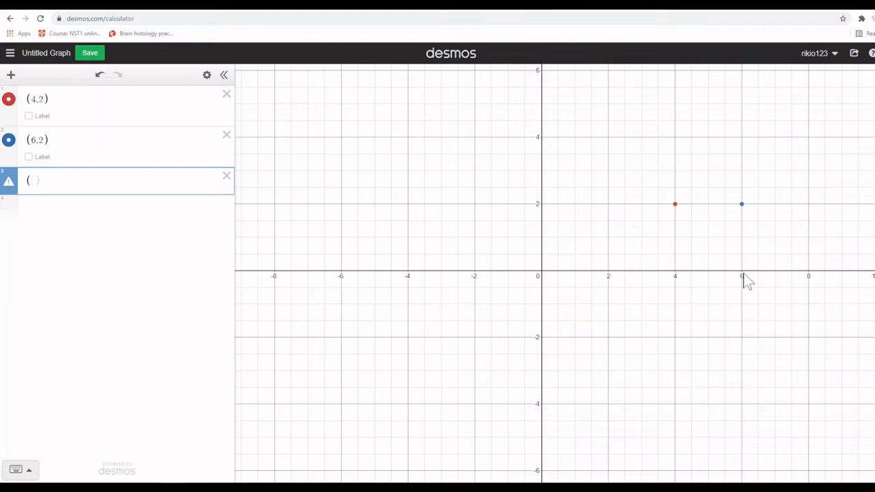
pyautogui.write('6,-2')
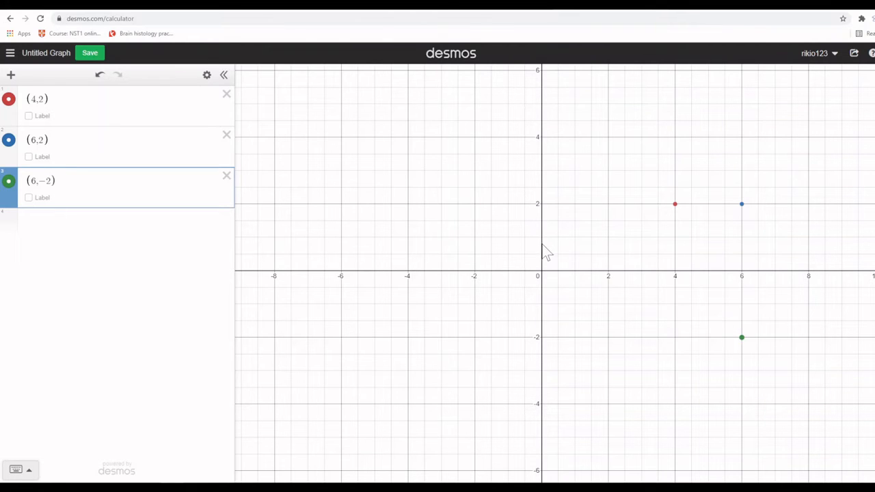
# - Show the coordinate labels of the three plotted points
pyautogui.click(28, 115)
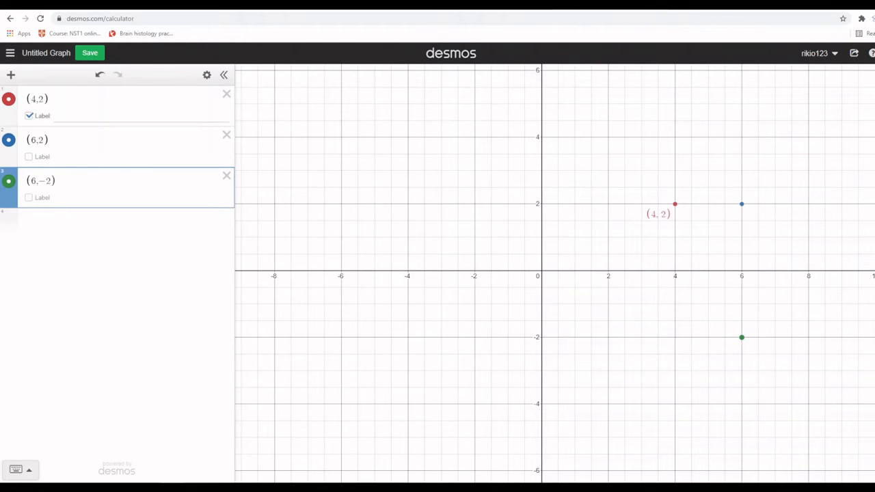
pyautogui.click(29, 156)
pyautogui.click(29, 197)
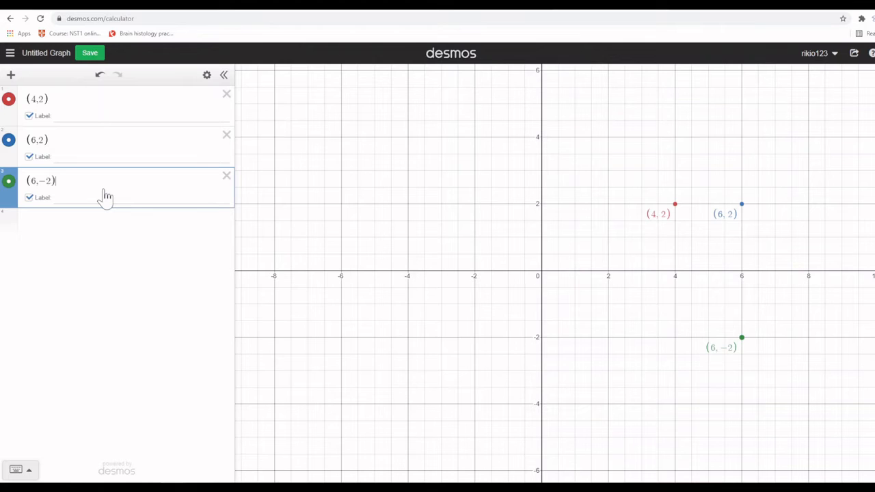
# - Add a movable point (a,b) with sliders for both a and b
pyautogui.press('Return')
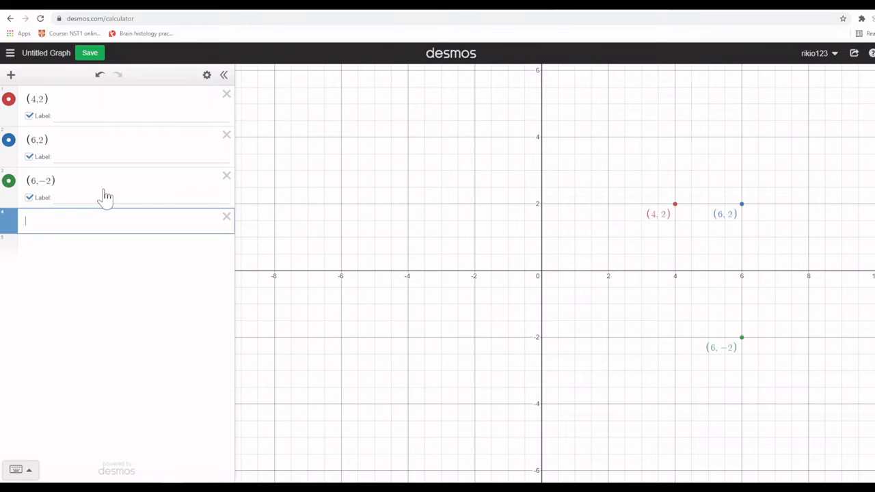
pyautogui.write('(')
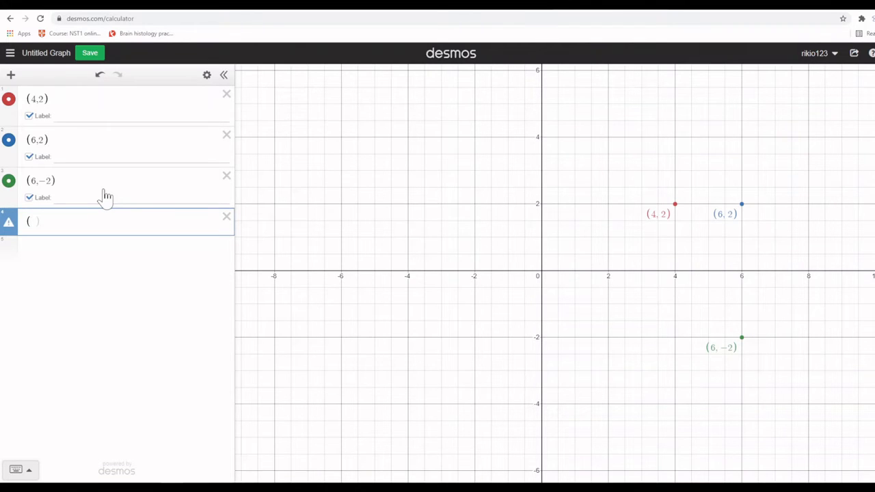
pyautogui.write('a,b')
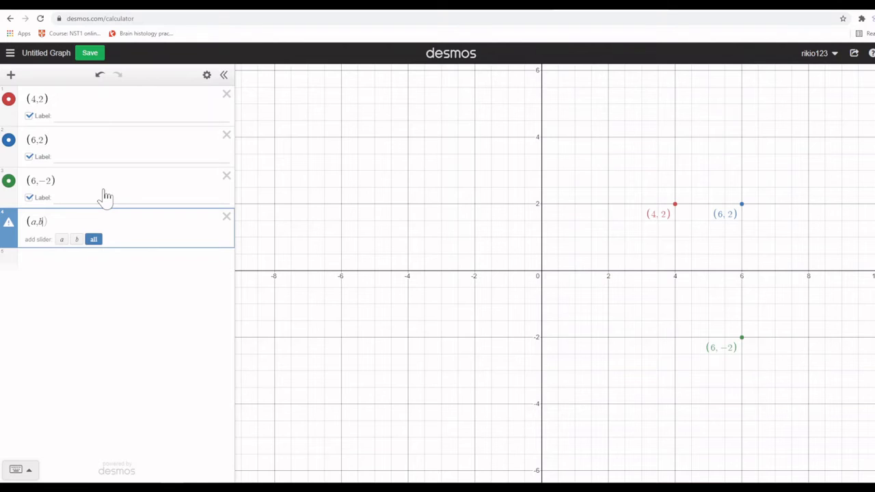
pyautogui.press('Return')
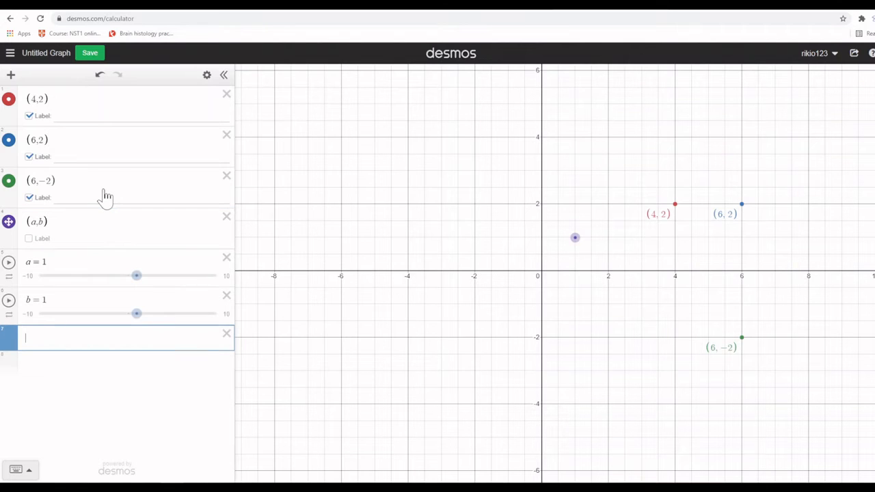
# - Move the (a,b) point to about (−0.28, 2.21) and onto the red point (4,2), and check its a and b values
pyautogui.moveTo(574, 238); pyautogui.dragTo(532, 197)
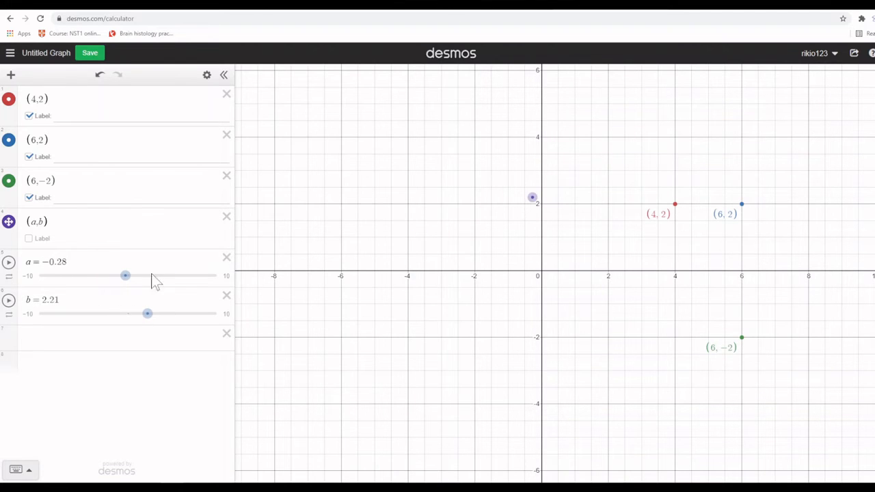
pyautogui.moveTo(529, 198); pyautogui.dragTo(673, 203)
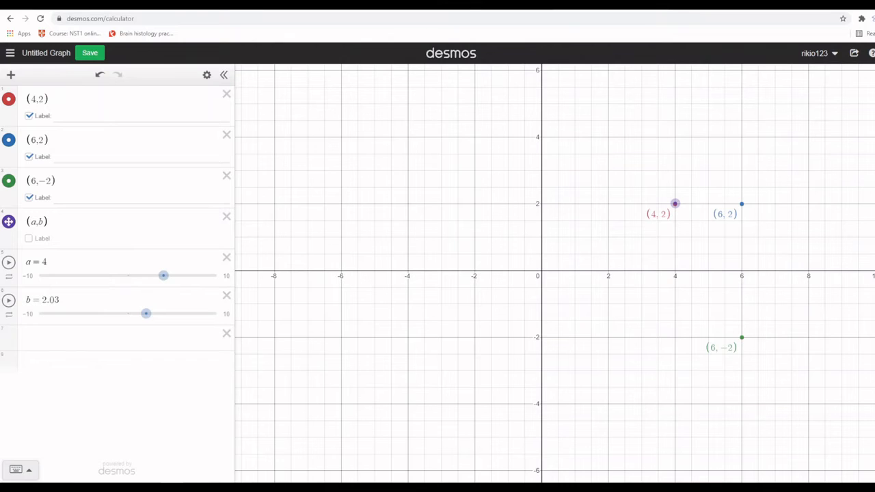
pyautogui.click(49, 263)
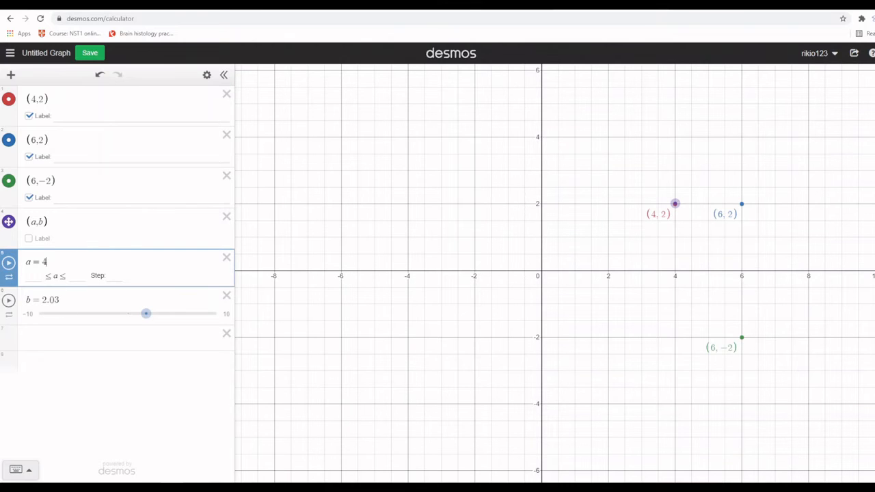
pyautogui.click(61, 300)
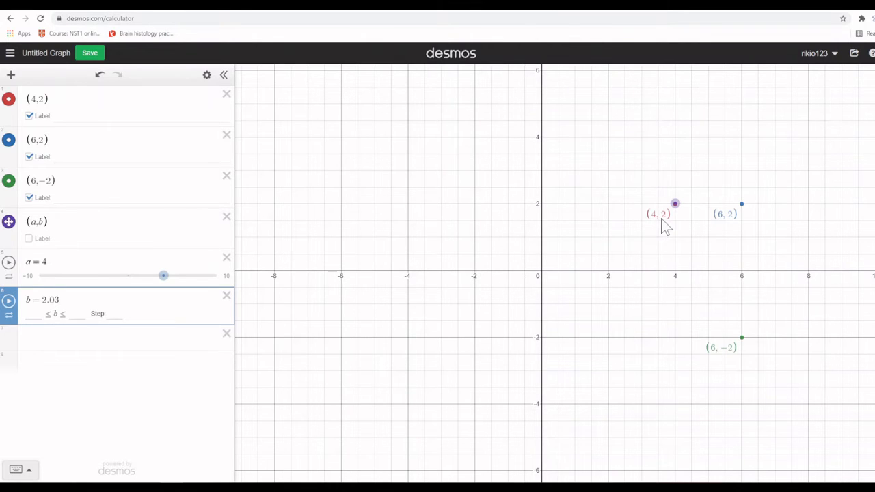
# - Move the (a,b) point onto the blue point (6,2), on to the green point (6,−2), and check its a value
pyautogui.moveTo(675, 203); pyautogui.dragTo(745, 204)
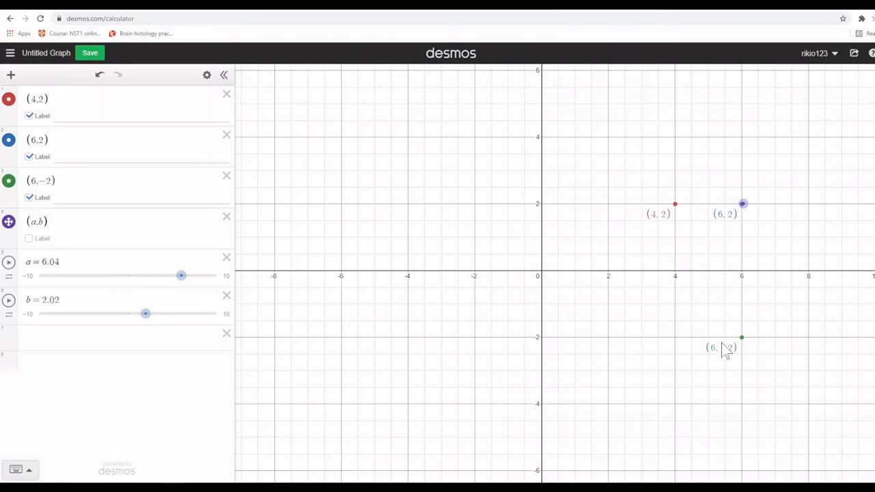
pyautogui.moveTo(748, 205); pyautogui.dragTo(745, 340)
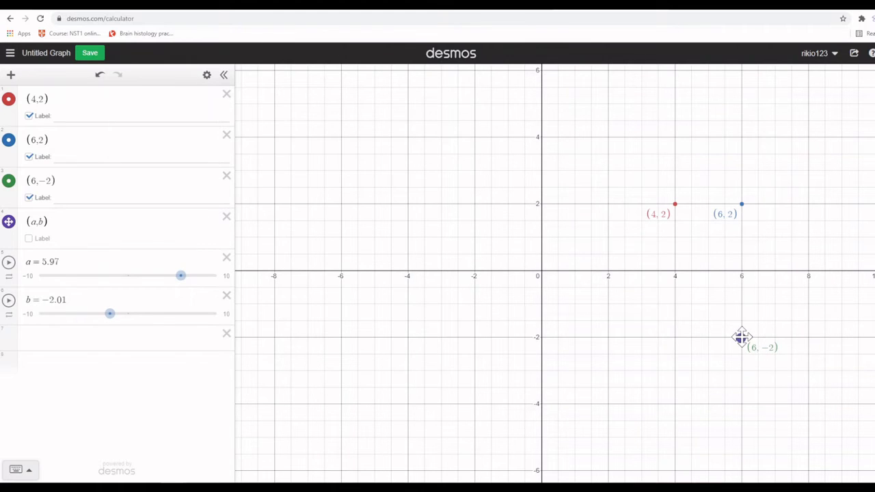
pyautogui.moveTo(742, 338); pyautogui.dragTo(742, 336)
pyautogui.click(47, 261)
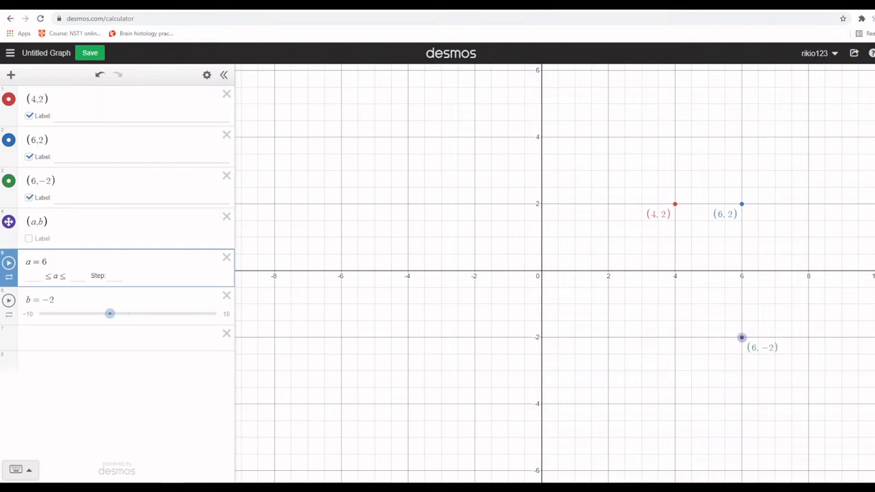
# - Highlight a and b in the movable point's expression, and move the point to the origin
pyautogui.moveTo(31, 223); pyautogui.dragTo(36, 222)
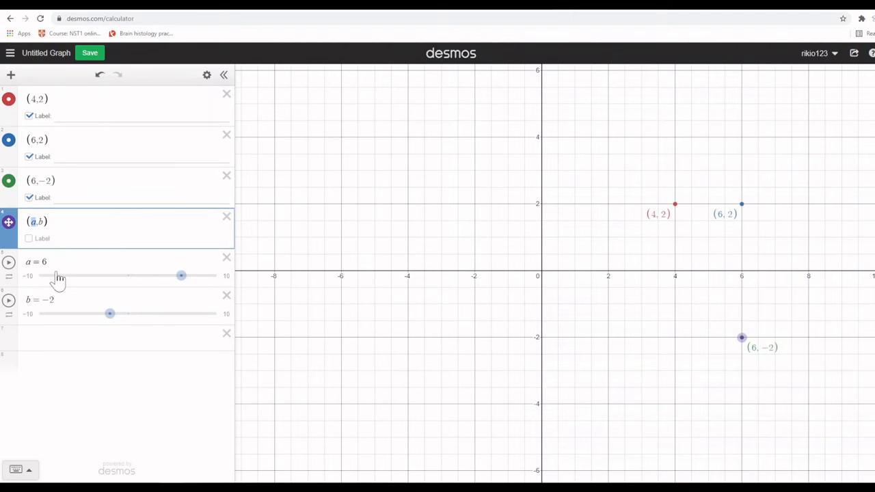
pyautogui.click(42, 221)
pyautogui.doubleClick(41, 222)
pyautogui.click(742, 337)
pyautogui.moveTo(742, 337); pyautogui.dragTo(541, 271)
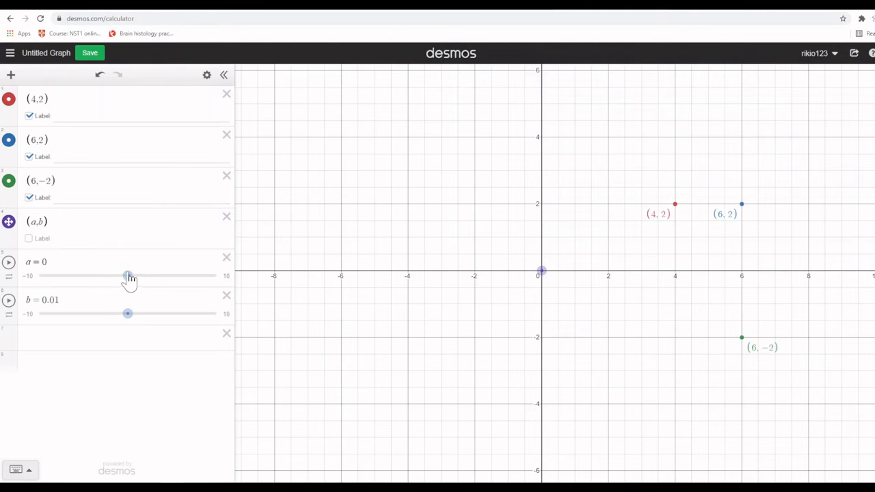
# - Set slider a to 6.1 and move slider b through −2.7 and −0.2 to −4.4
pyautogui.moveTo(128, 283); pyautogui.dragTo(183, 281)
pyautogui.moveTo(129, 320); pyautogui.dragTo(104, 326)
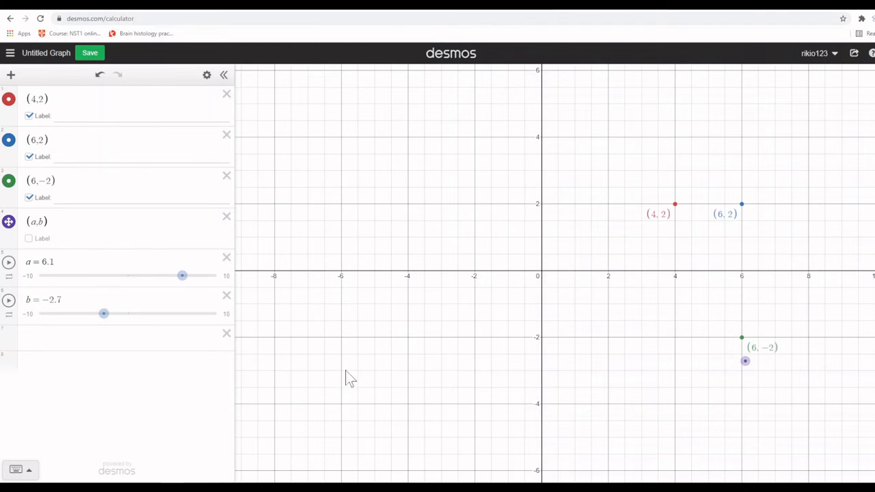
pyautogui.moveTo(109, 324); pyautogui.dragTo(132, 324)
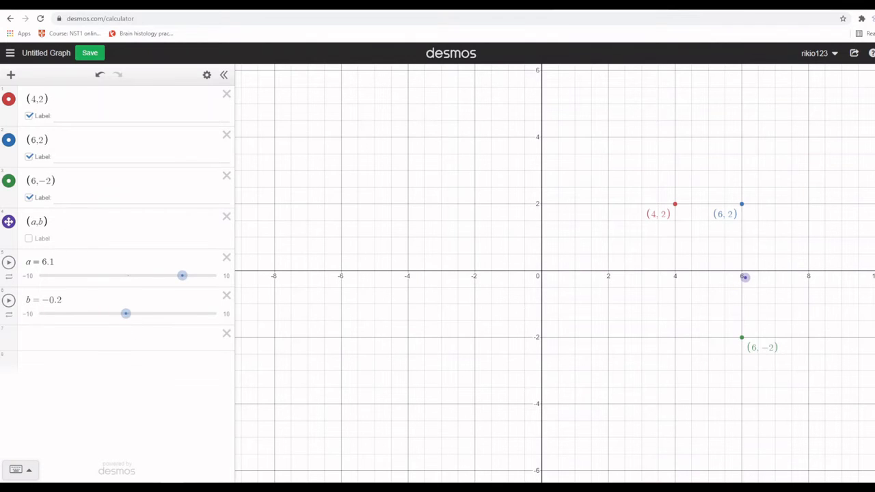
pyautogui.click(41, 223)
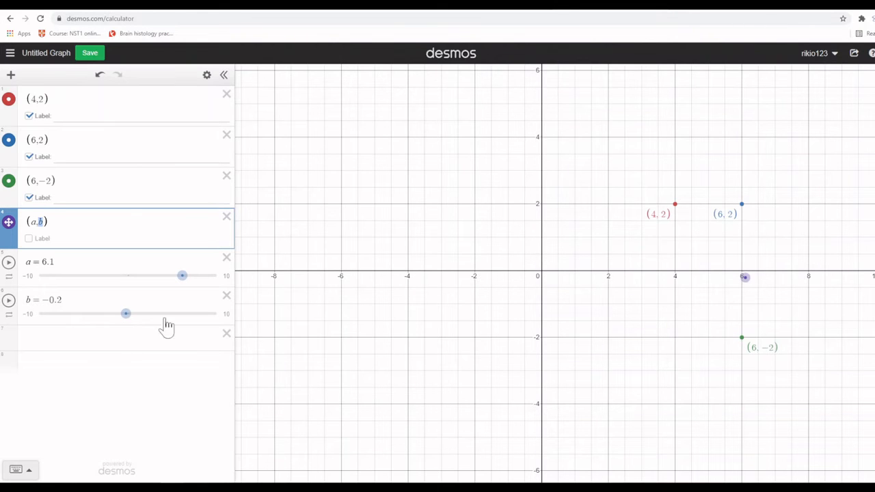
pyautogui.moveTo(128, 323); pyautogui.dragTo(88, 322)
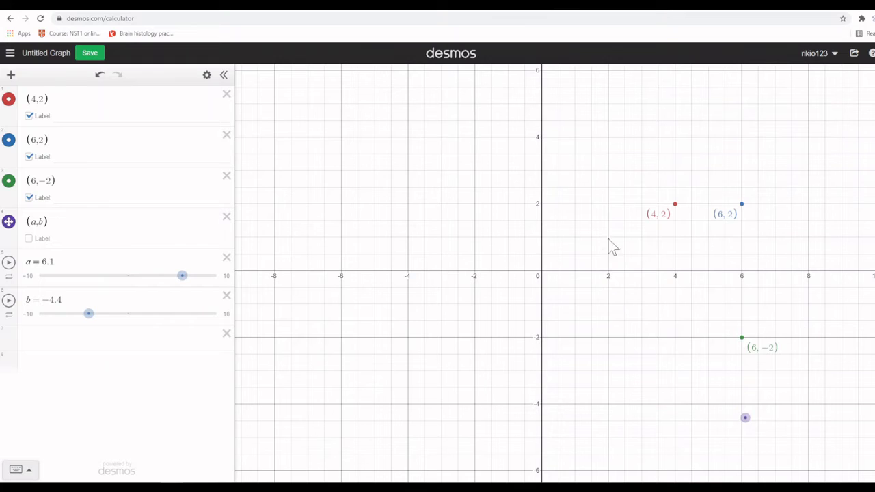
# - Plot the points (2,0) and (2,0.1) as two new expressions below the sliders
pyautogui.click(147, 344)
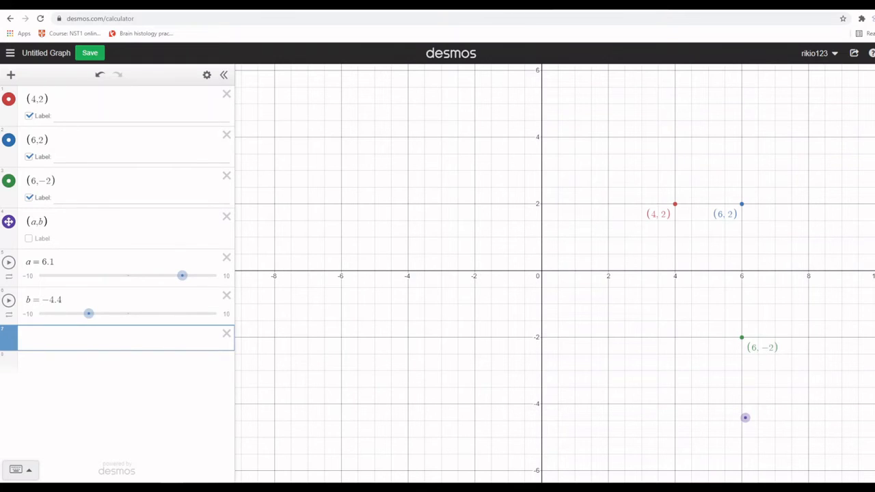
pyautogui.write('(2')
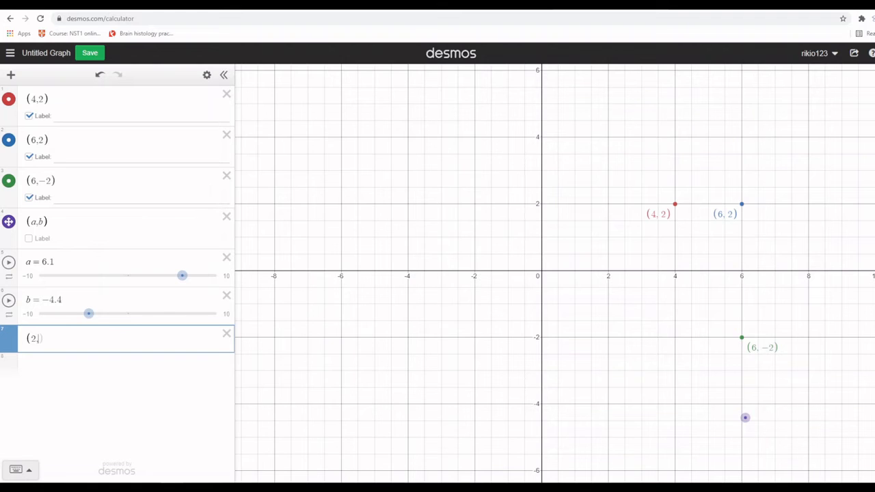
pyautogui.write(',0')
pyautogui.press('Return')
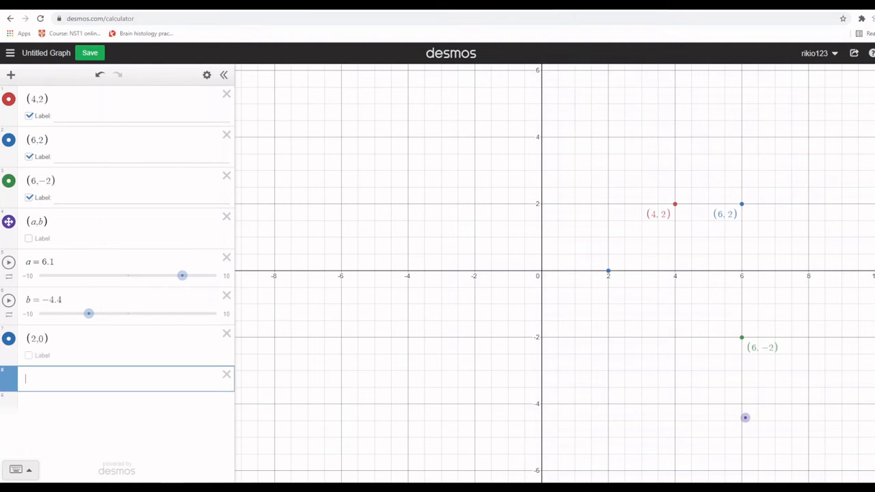
pyautogui.write('(2,1')
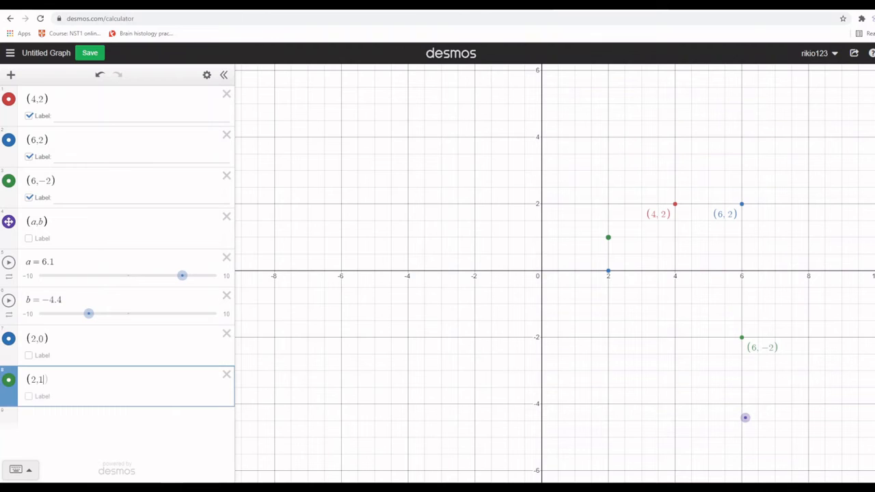
pyautogui.press('BackSpace')
pyautogui.write('0.1')
pyautogui.press('Return')
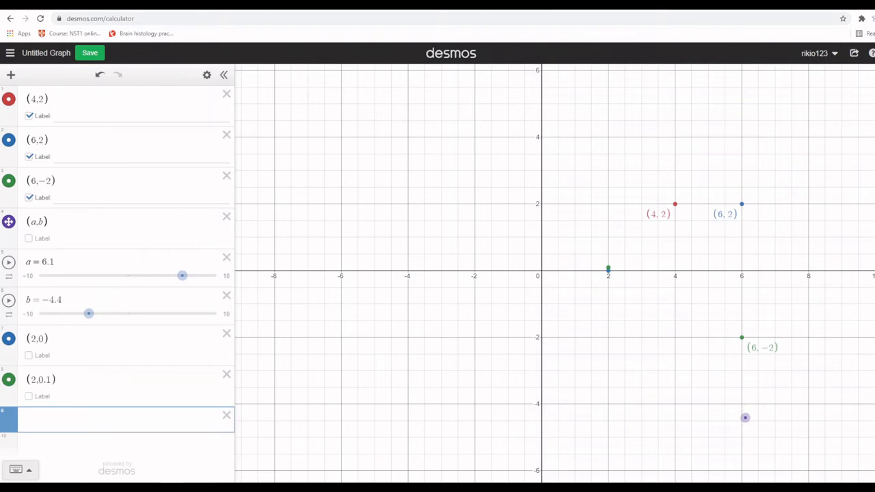
# - Plot the points (2,0.2) and (2,0.3) to continue the vertical column of points at x = 2
pyautogui.write('(2,0.2')
pyautogui.press('Return')
pyautogui.write('(')
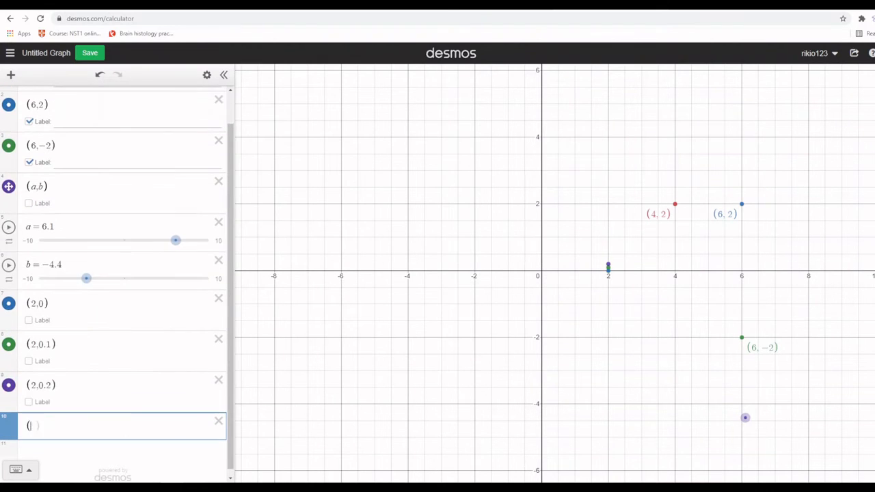
pyautogui.write('2,0')
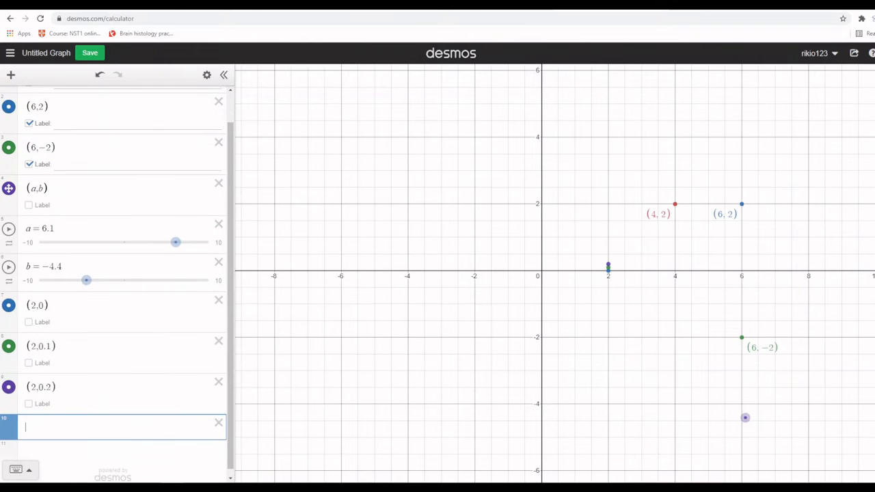
pyautogui.write('(')
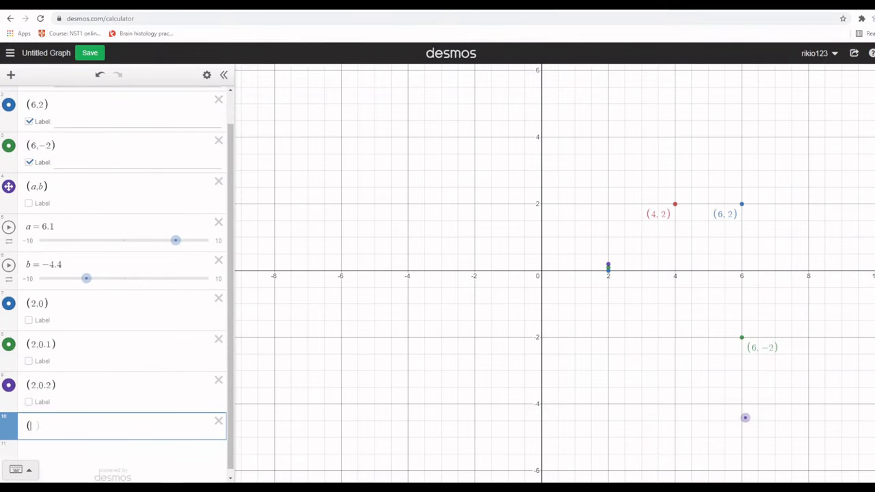
pyautogui.write('2,0')
pyautogui.press('Return')
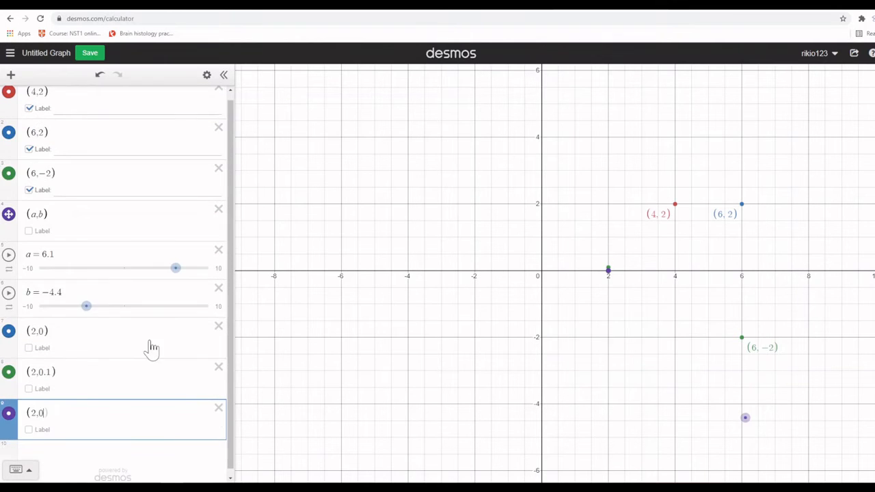
pyautogui.press('Return')
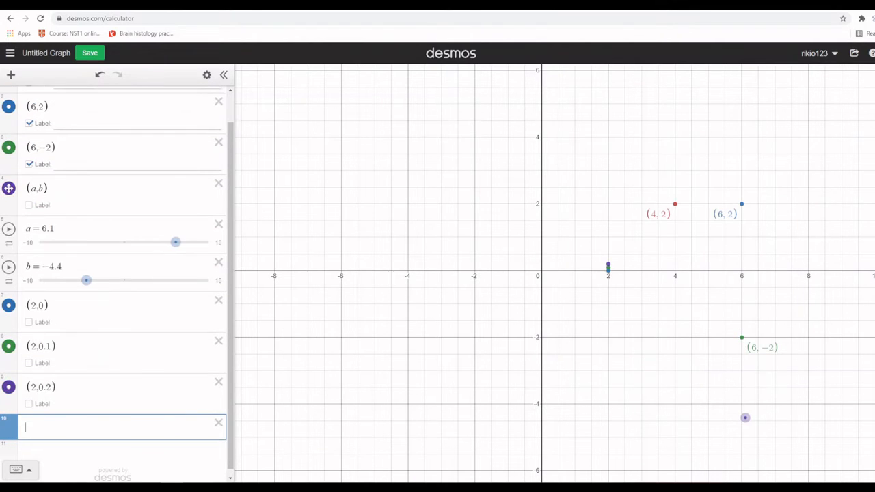
pyautogui.write('(2,0.3')
pyautogui.press('Return')
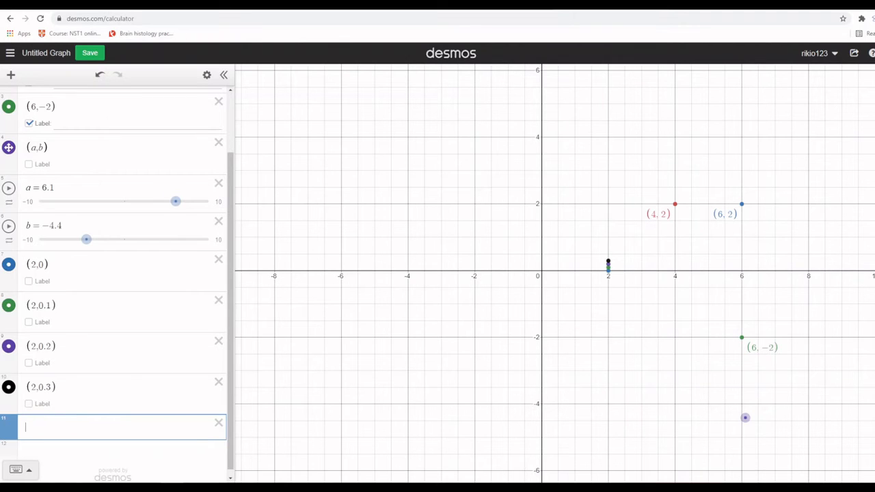
# - Highlight the x-coordinate in each of the four stacked points, from (2,0.3) up to (2,0), and in (2,0.1) again
pyautogui.moveTo(30, 387); pyautogui.dragTo(36, 387)
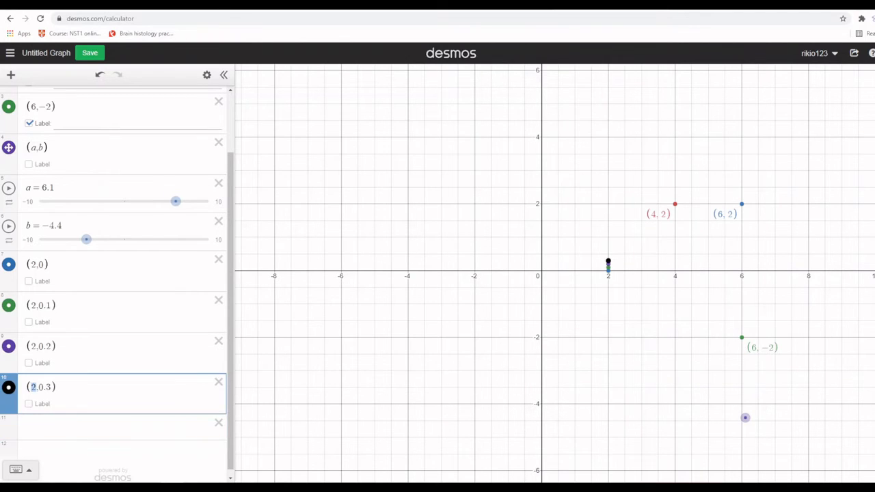
pyautogui.moveTo(30, 347); pyautogui.dragTo(36, 346)
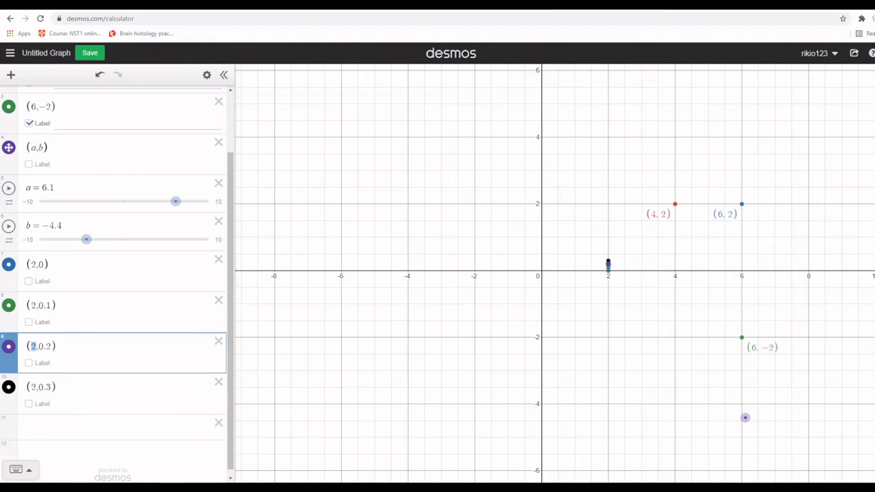
pyautogui.click(30, 305)
pyautogui.moveTo(31, 305); pyautogui.dragTo(36, 305)
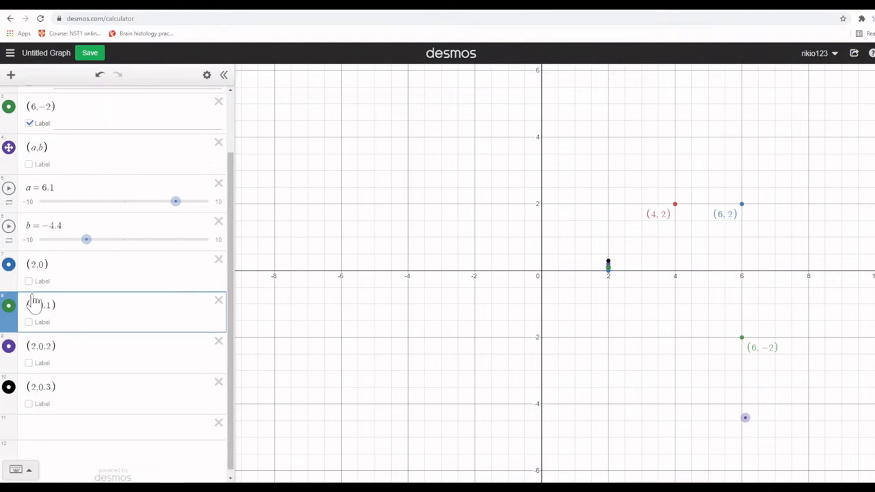
pyautogui.click(30, 265)
pyautogui.moveTo(31, 265); pyautogui.dragTo(36, 265)
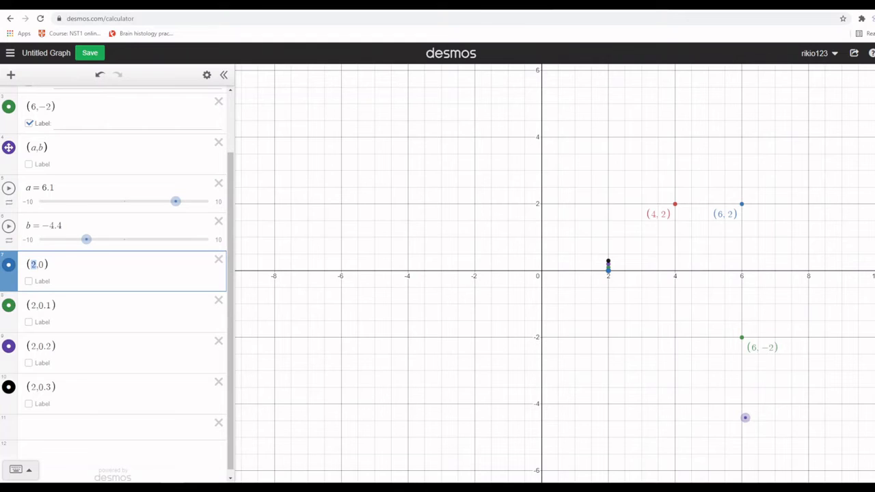
pyautogui.click(30, 306)
pyautogui.moveTo(31, 306); pyautogui.dragTo(36, 306)
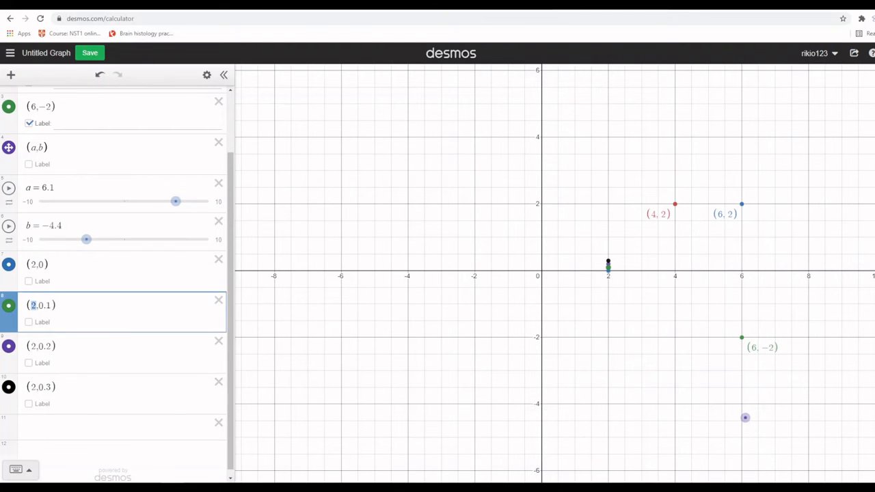
# - Write "first number is two" in the empty expression below the points, and reword it to "x is two"
pyautogui.click(31, 427)
pyautogui.write('first')
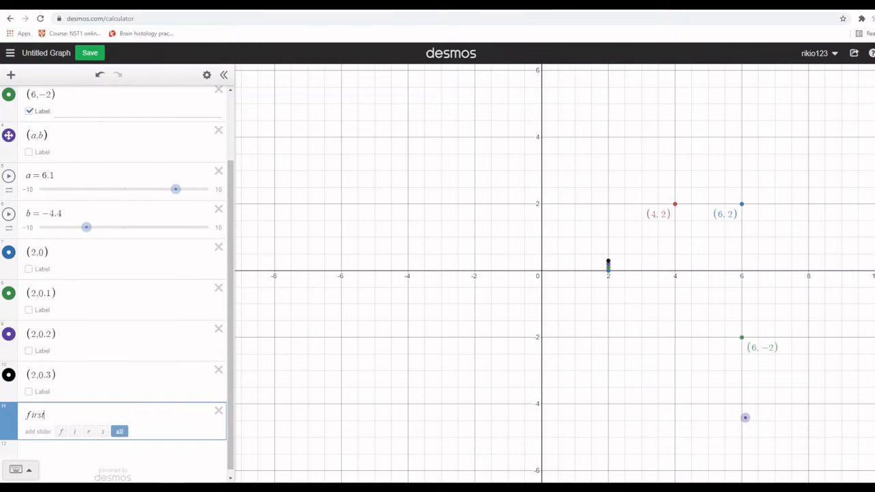
pyautogui.write(' mimber is two')
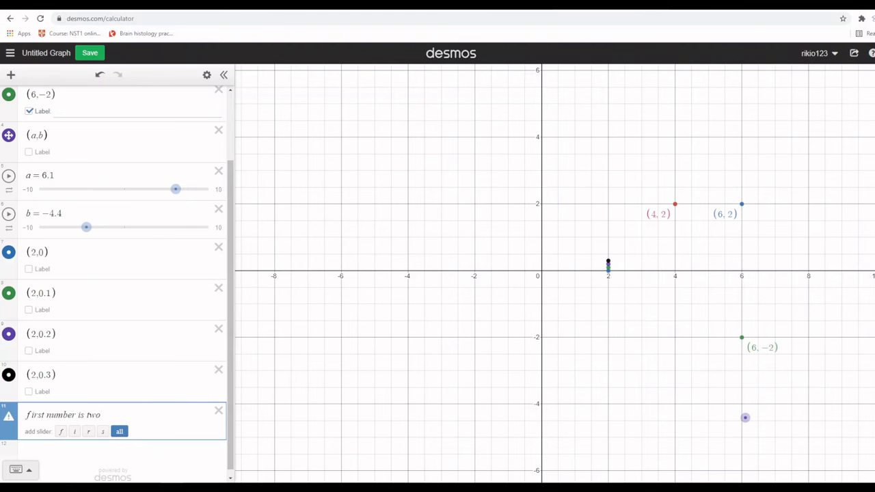
pyautogui.hotkey('ctrl', 'a')
pyautogui.write('x is two')
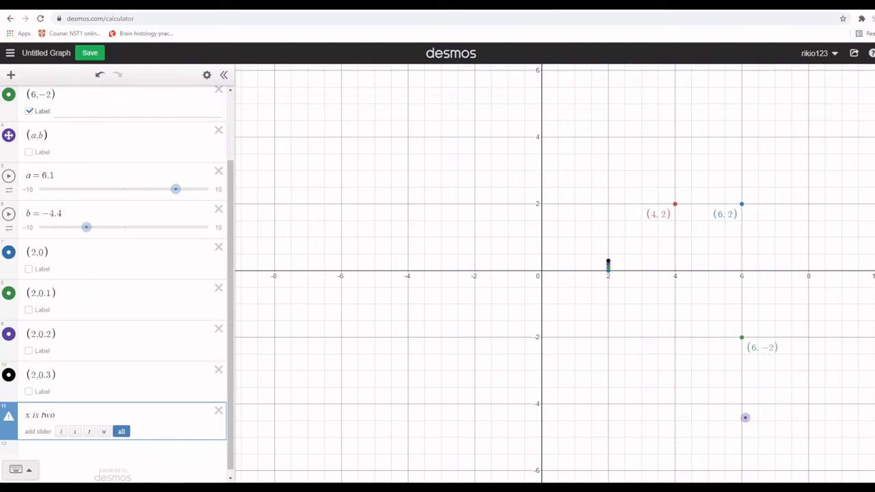
# - Turn the wording "x is two" into the equation x = 2 to graph a vertical line
pyautogui.press('BackSpace')
pyautogui.press('BackSpace')
pyautogui.press('BackSpace')
pyautogui.press('BackSpace')
pyautogui.press('BackSpace')
pyautogui.press('BackSpace')
pyautogui.write('= ')
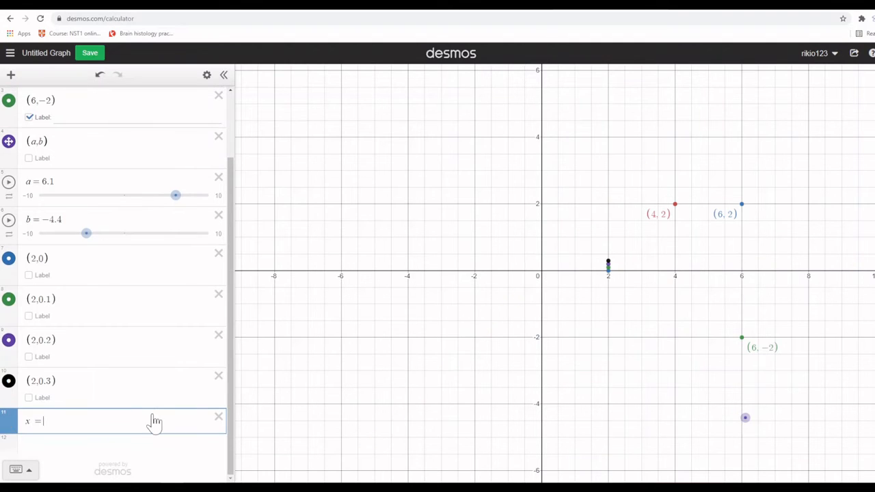
pyautogui.write('2')
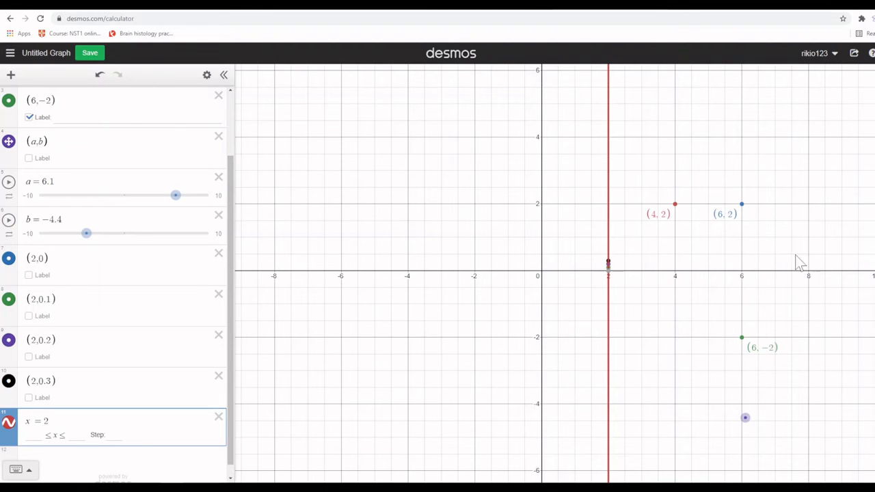
# - Graph the vertical line x = 8 as a new expression, and set slider a to −0.5
pyautogui.press('Return')
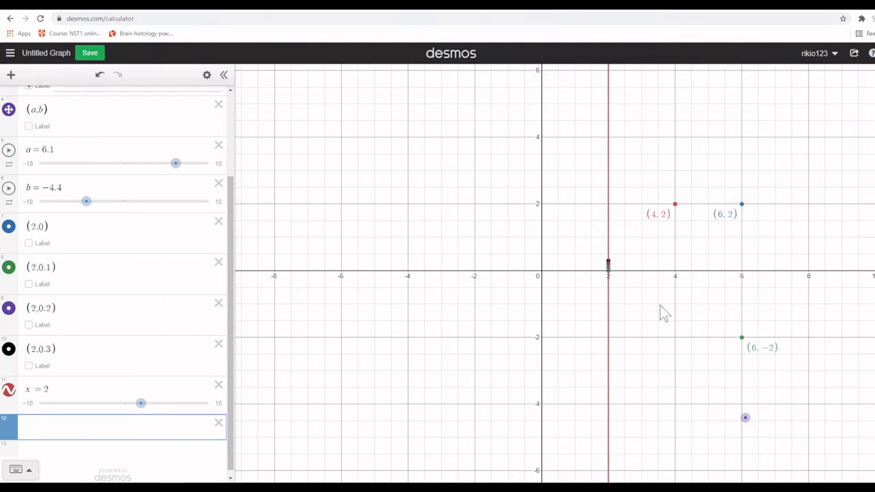
pyautogui.write('x ')
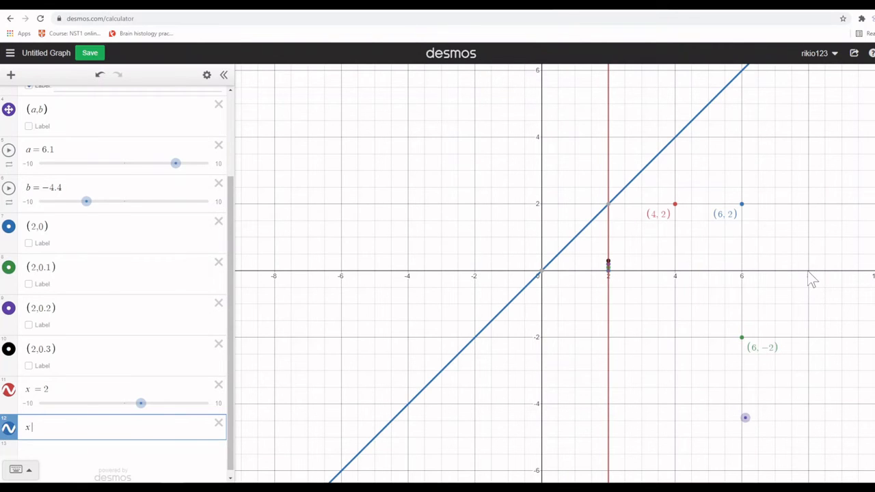
pyautogui.write('= 8')
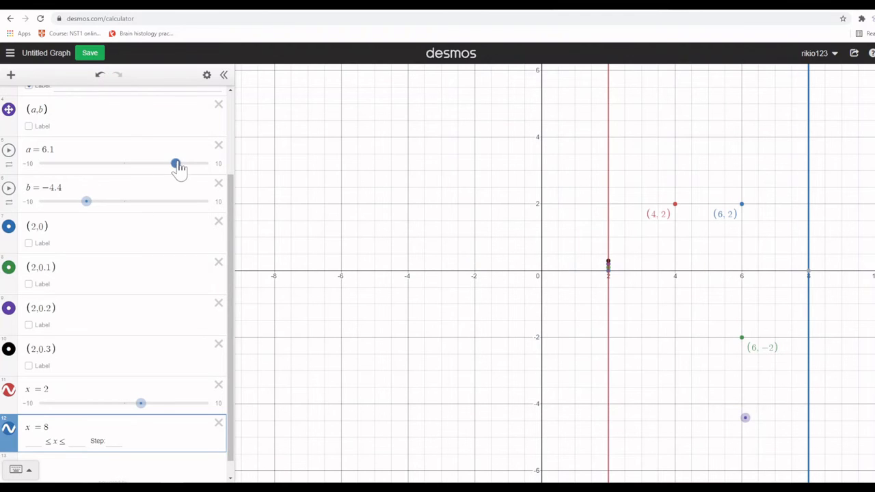
pyautogui.moveTo(176, 165); pyautogui.dragTo(120, 164)
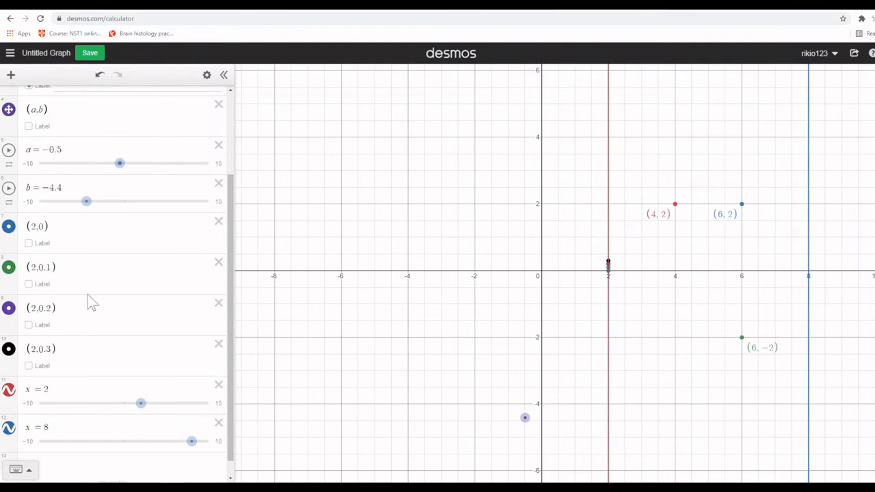
# - Graph the line x = a, set slider a to −2.7, and move the (a,b) point to about (3.82, 0.66)
pyautogui.click(89, 434)
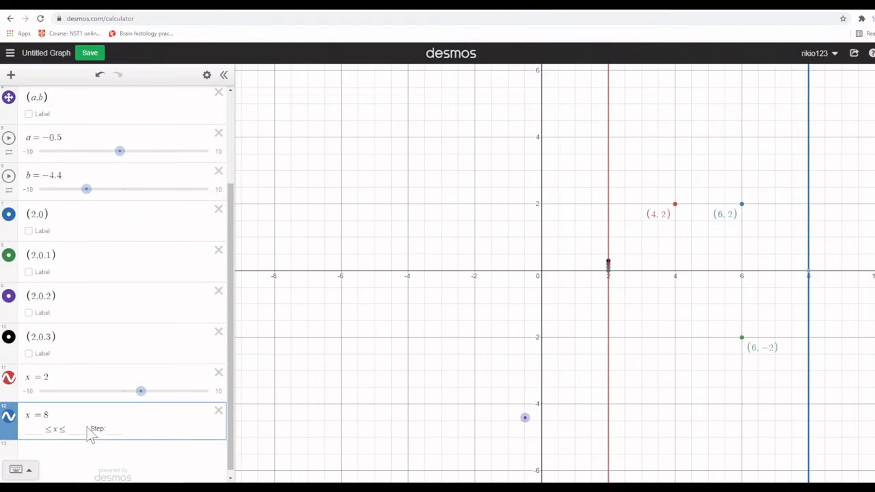
pyautogui.press('Return')
pyautogui.write('x=a')
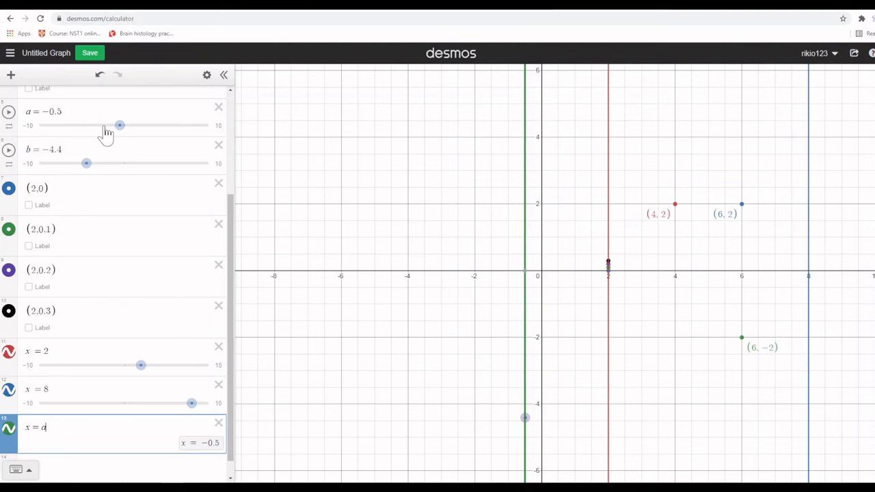
pyautogui.moveTo(122, 132); pyautogui.dragTo(102, 128)
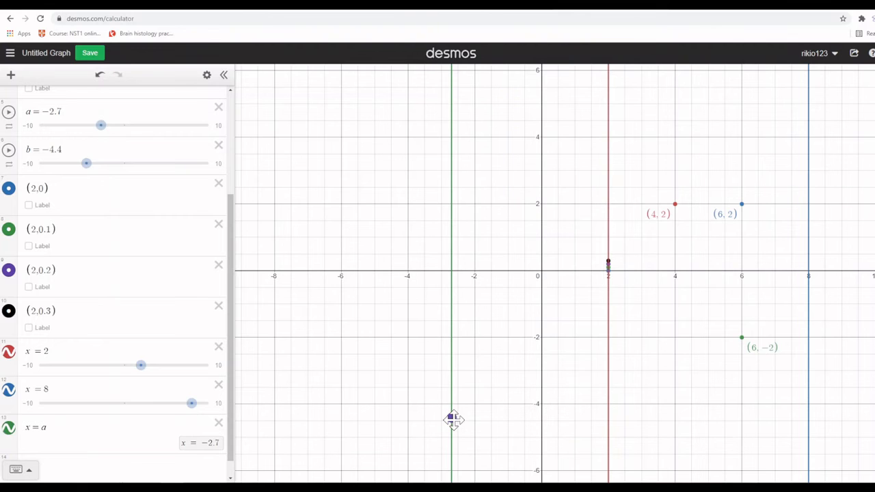
pyautogui.moveTo(451, 416); pyautogui.dragTo(676, 259)
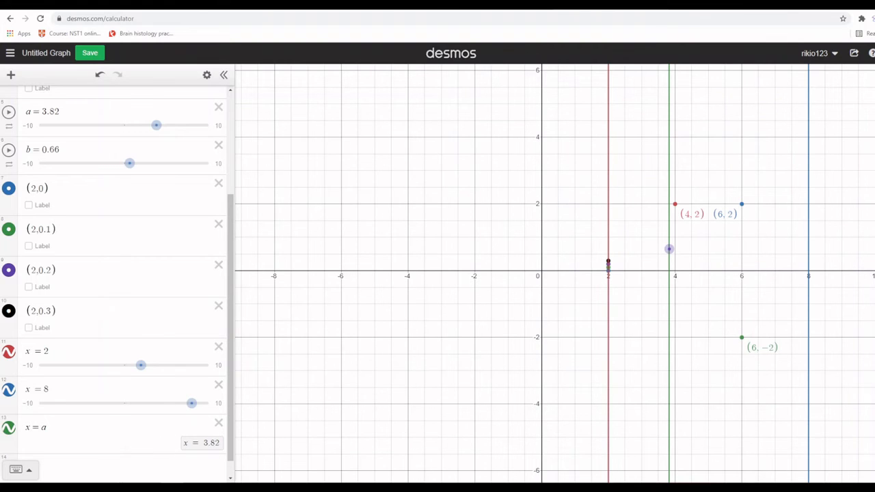
# - Graph the horizontal line y = 2 in a new expression below x = a
pyautogui.click(109, 434)
pyautogui.press('Return')
pyautogui.write('y ')
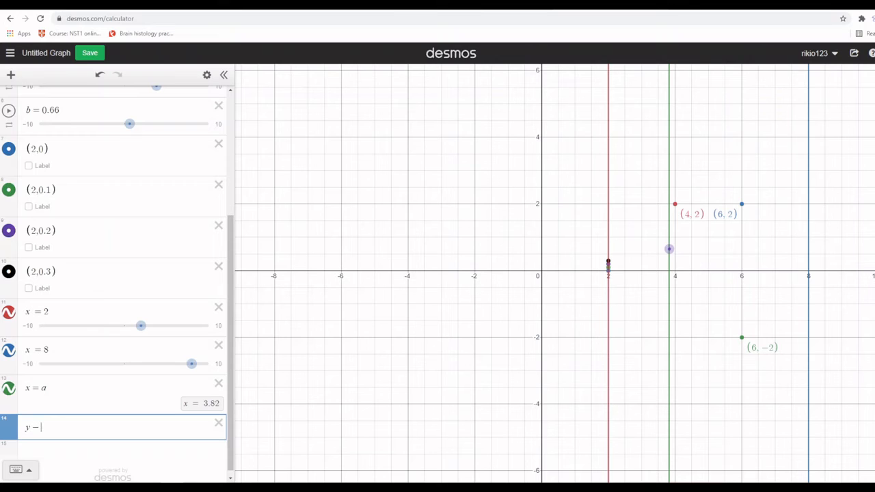
pyautogui.write('= 2')
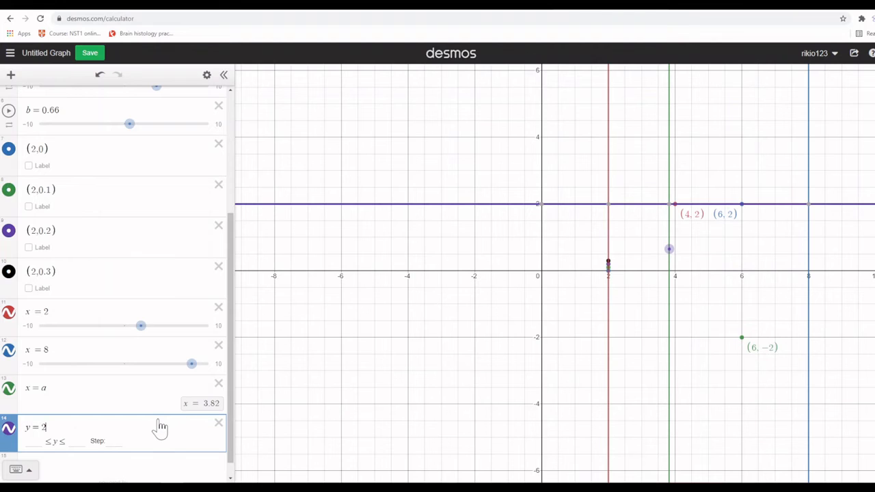
# - Graph the horizontal line y = 0 in a new expression below y = 2
pyautogui.press('Return')
pyautogui.write('y ')
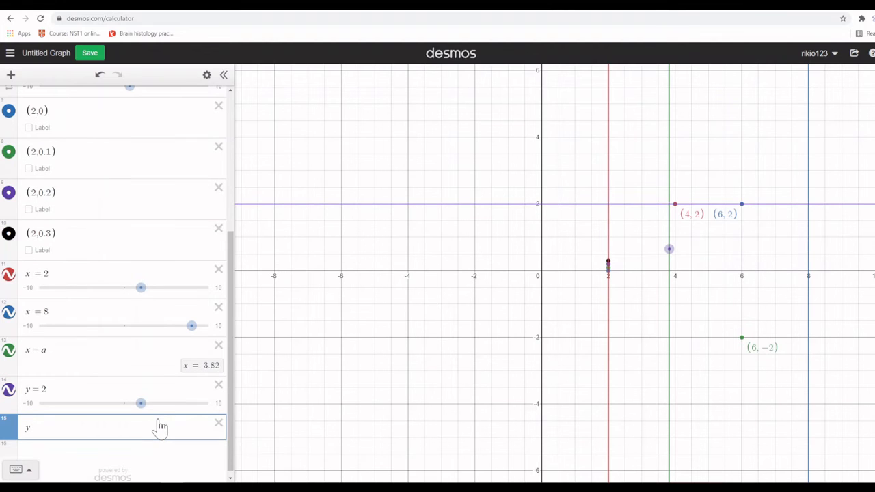
pyautogui.write('=')
pyautogui.scroll(-1, 389, 301)
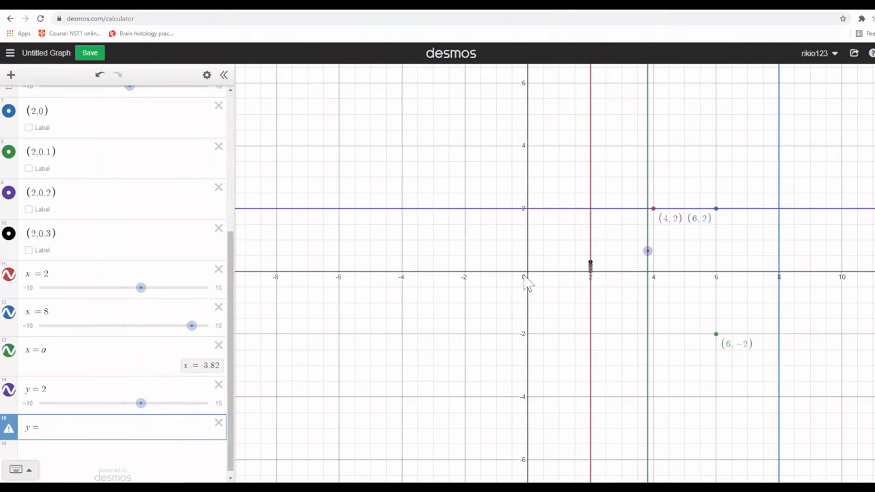
pyautogui.write('0')
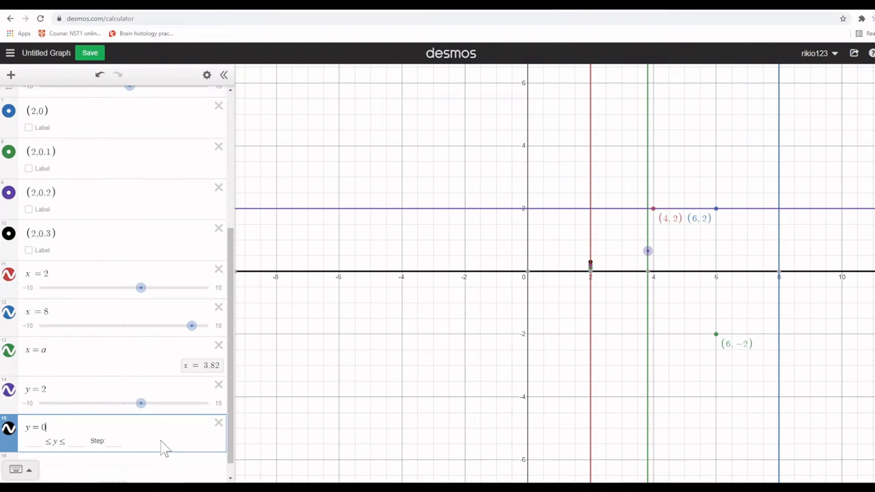
# - Graph the horizontal line y = b in a new expression below y = 0
pyautogui.press('Return')
pyautogui.write('y ')
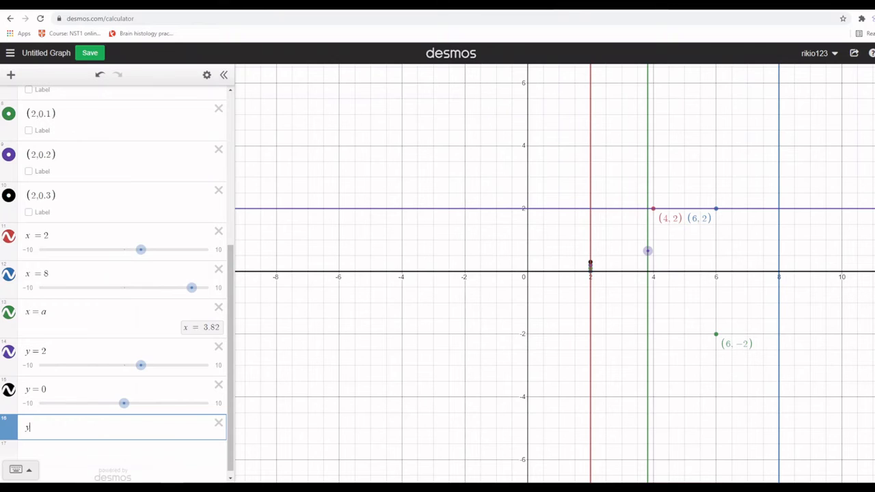
pyautogui.write('= b')
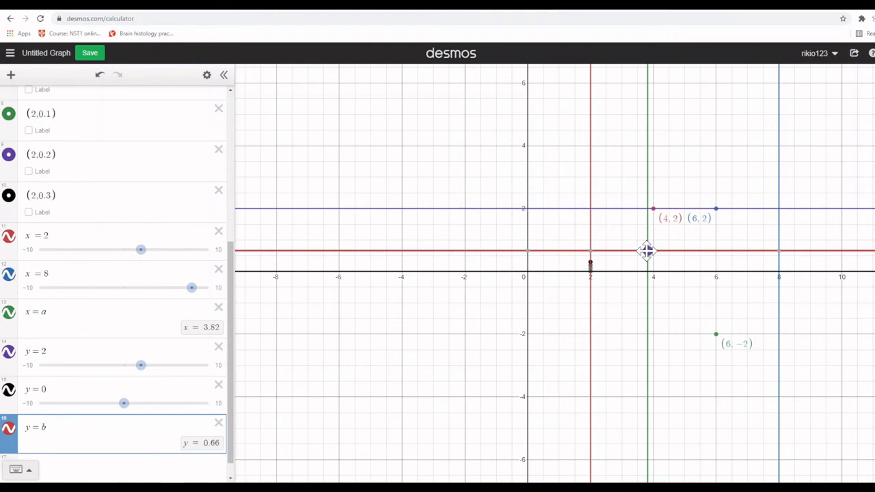
# - Move the (a,b) point and its crossing lines around the graph, leaving it at about (0.74, 1.08)
pyautogui.moveTo(646, 252); pyautogui.dragTo(493, 173)
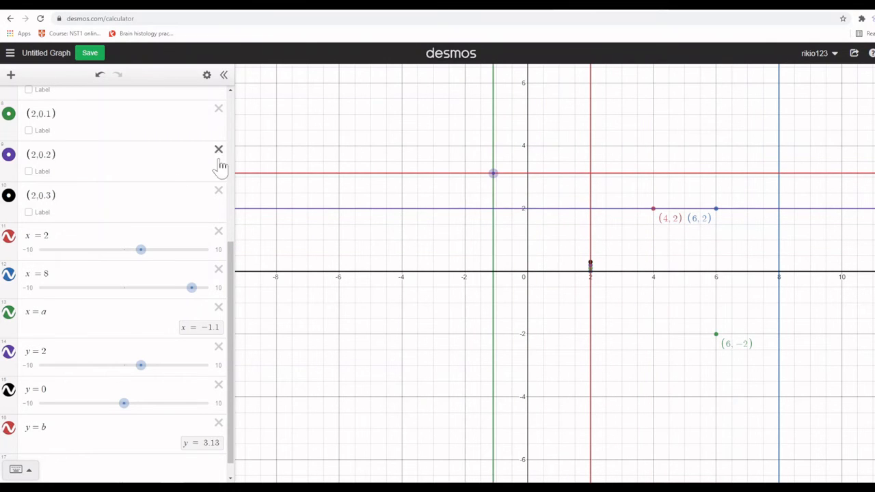
pyautogui.scroll(2, 221, 166)
pyautogui.scroll(3, 48, 147)
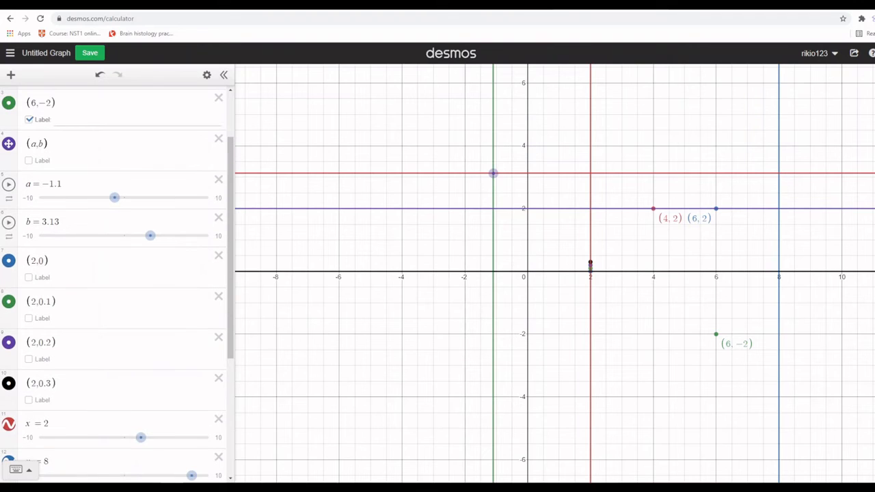
pyautogui.moveTo(493, 173); pyautogui.dragTo(611, 218)
pyautogui.moveTo(552, 185); pyautogui.dragTo(551, 238)
# - Graph the horizontal line y = c in a new expression and define a slider c = 3 below it
pyautogui.scroll(-3, 165, 322)
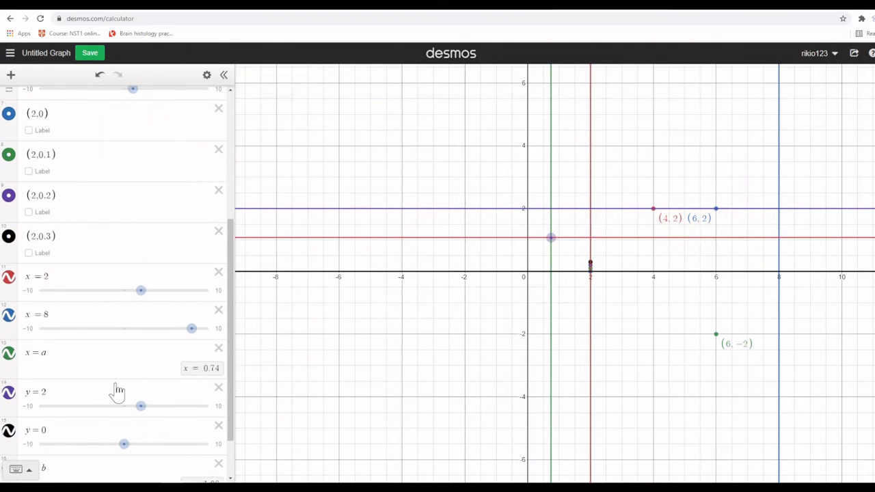
pyautogui.click(55, 408)
pyautogui.press('Return')
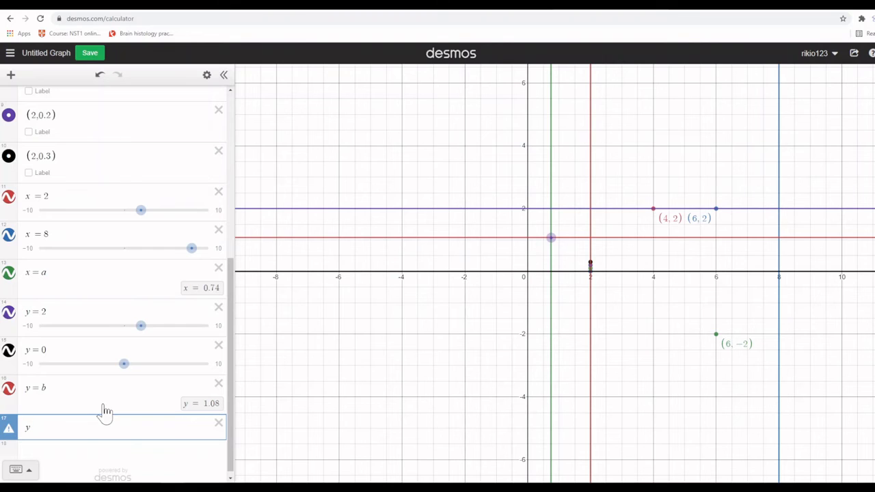
pyautogui.write('y=x')
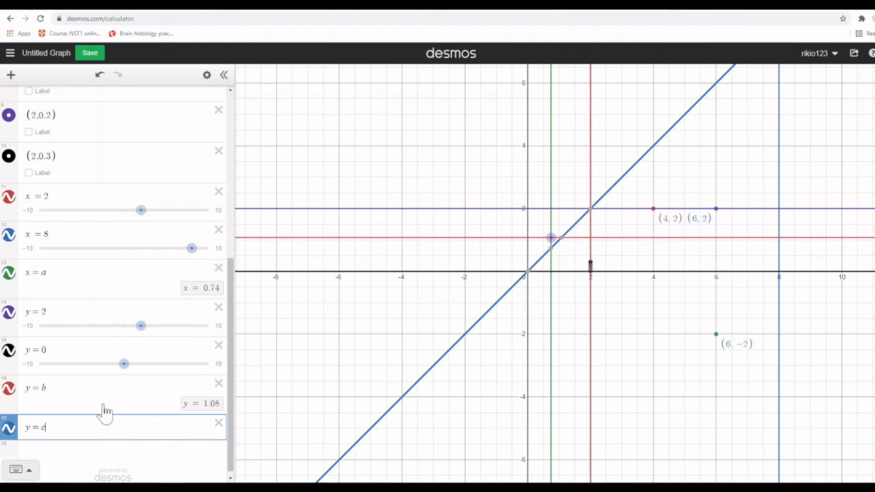
pyautogui.press('Return')
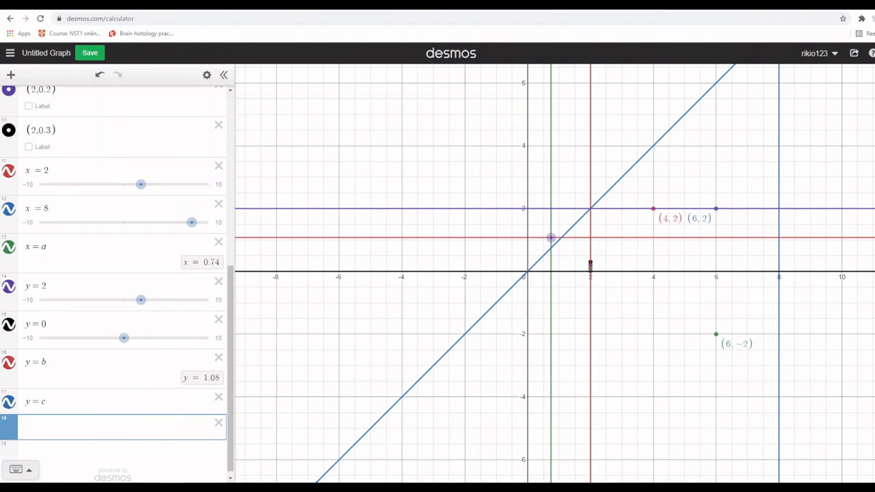
pyautogui.write('c=3')
pyautogui.press('Return')
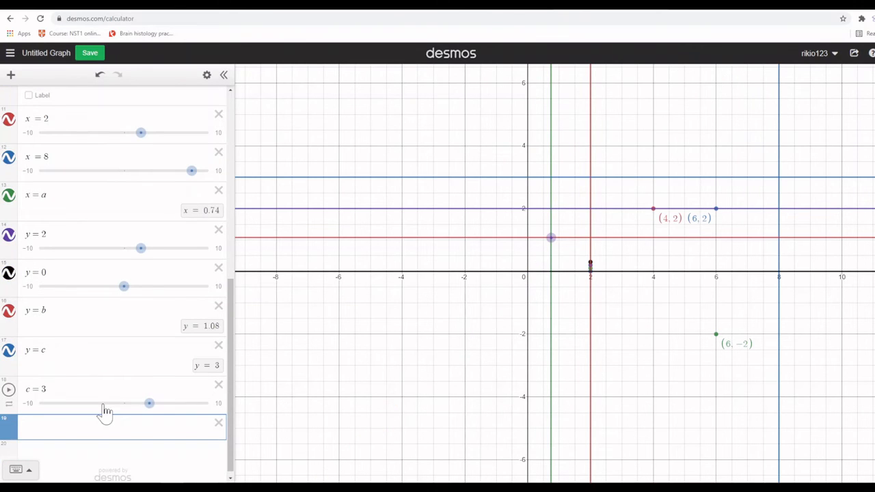
pyautogui.moveTo(134, 408)
pyautogui.mouseDown()
pyautogui.moveTo(103, 408)
pyautogui.moveTo(147, 405)
pyautogui.moveTo(93, 410)
pyautogui.moveTo(149, 403)
pyautogui.mouseUp()
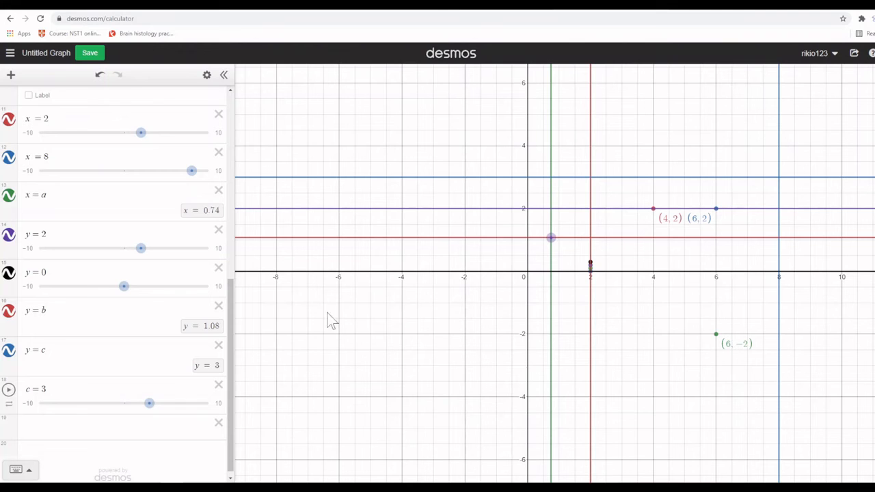
# - Hide the points (4,2), (6,2) and (6,−2) from the graph and turn off their labels
pyautogui.scroll(1, 15, 265)
pyautogui.scroll(6, 15, 266)
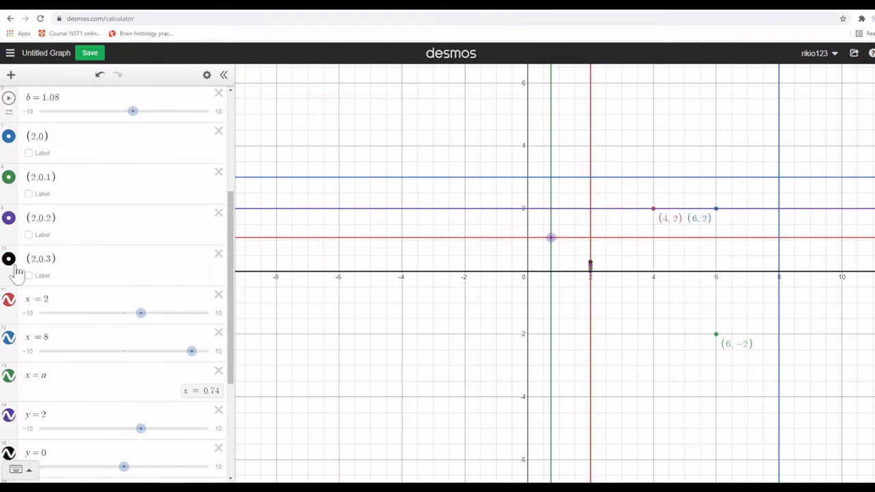
pyautogui.click(9, 99)
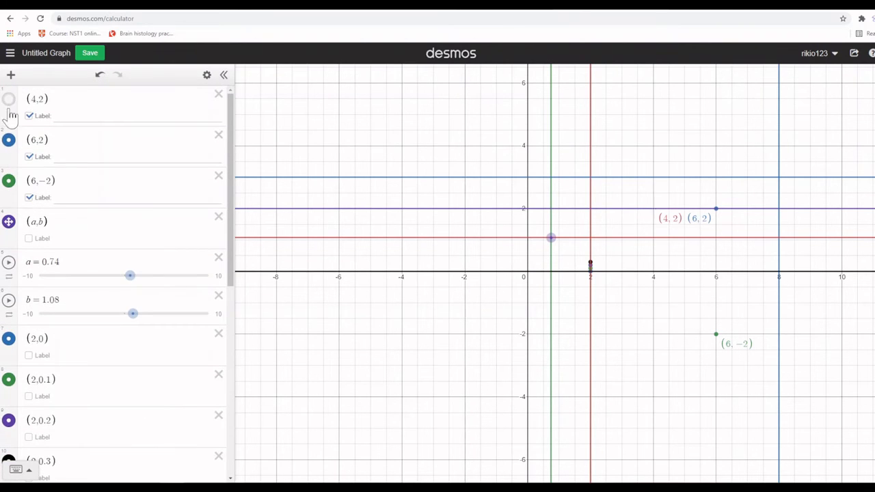
pyautogui.click(9, 139)
pyautogui.click(8, 180)
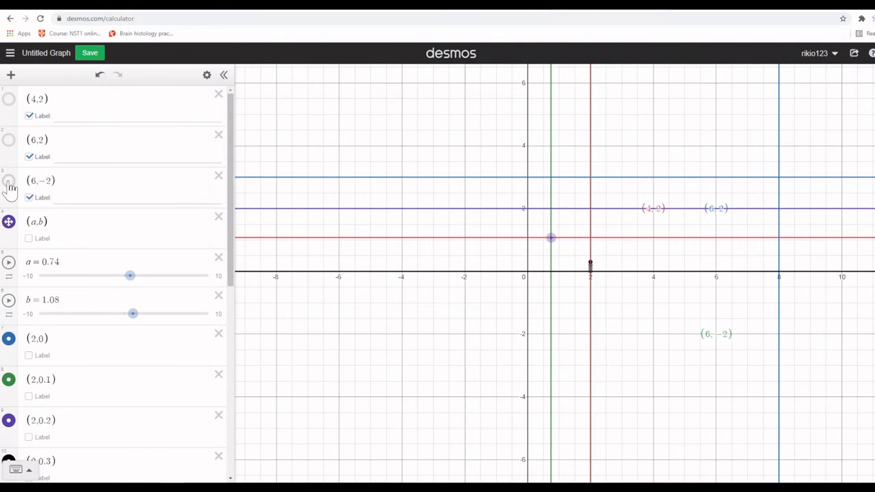
pyautogui.click(8, 180)
pyautogui.click(8, 181)
pyautogui.click(29, 198)
pyautogui.click(28, 157)
pyautogui.click(28, 116)
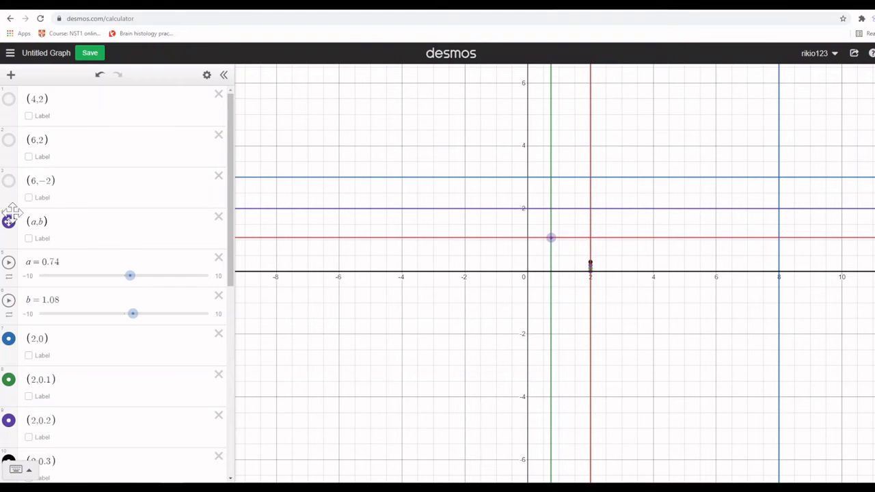
# - Hide the (a,b) point and the points (2,0), (2,0.1), (2,0.2) and (2,0.3)
pyautogui.click(8, 221)
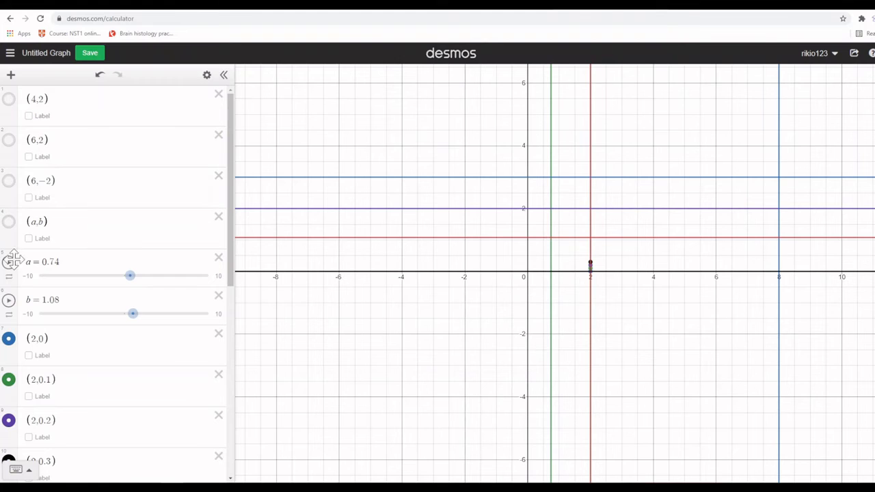
pyautogui.click(8, 339)
pyautogui.scroll(-3, 8, 338)
pyautogui.click(7, 287)
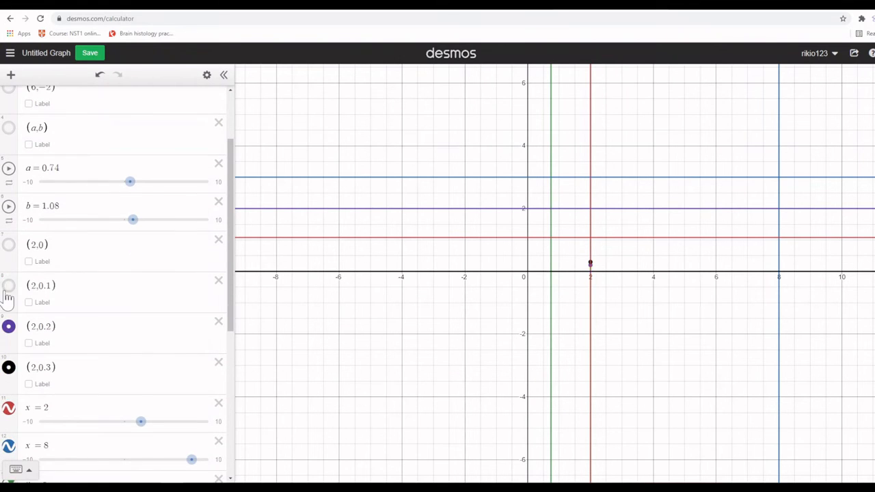
pyautogui.click(8, 326)
pyautogui.click(8, 368)
# - Hide the vertical lines x = 2, x = 8 and x = a and the horizontal line y = 2
pyautogui.click(8, 408)
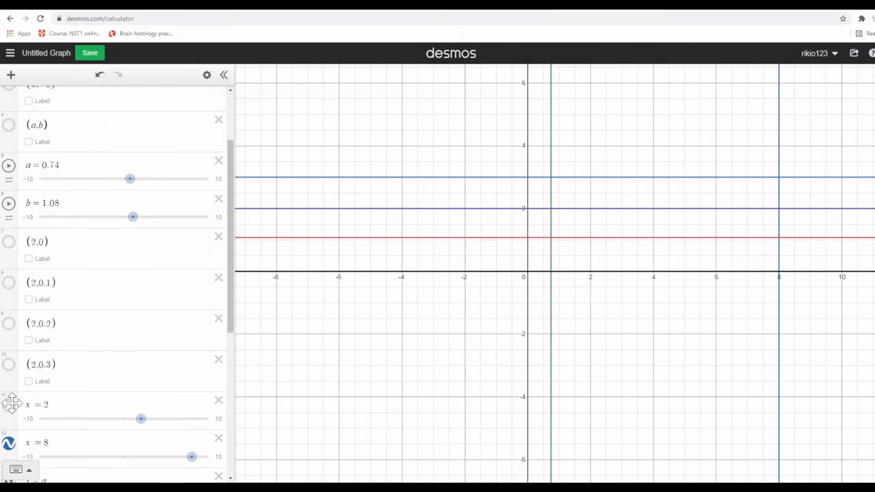
pyautogui.scroll(-3, 8, 403)
pyautogui.click(8, 352)
pyautogui.click(8, 389)
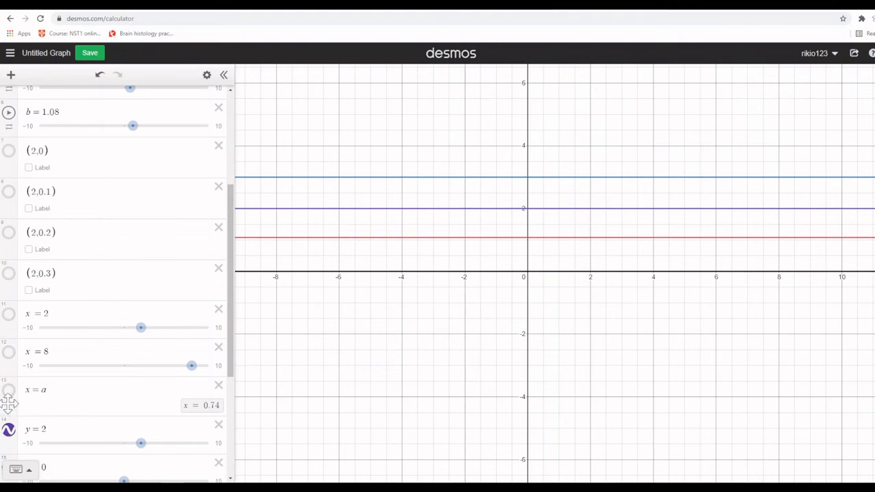
pyautogui.click(8, 428)
# - Put the expression list in edit mode and change the color of the line y = 0 to green
pyautogui.scroll(-3, 8, 410)
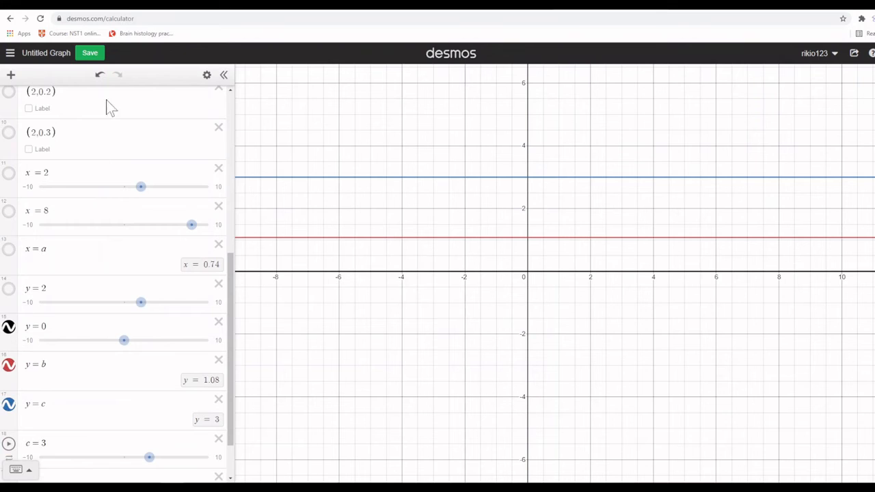
pyautogui.click(208, 76)
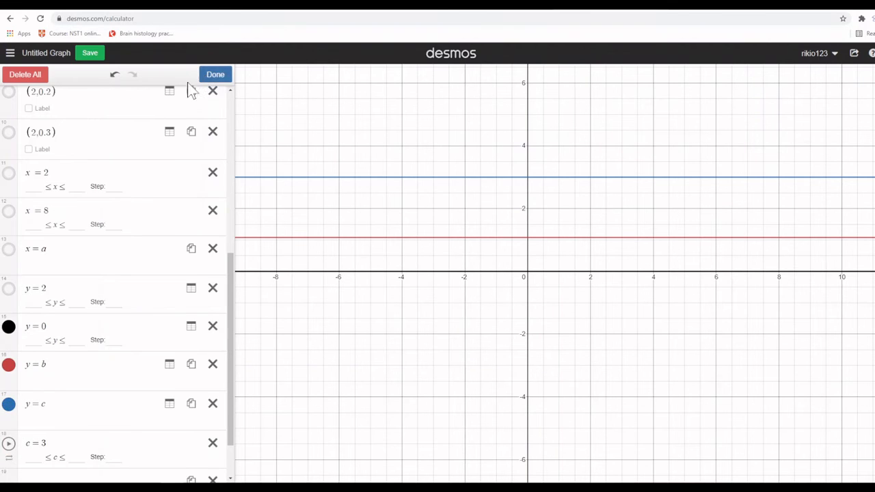
pyautogui.click(8, 328)
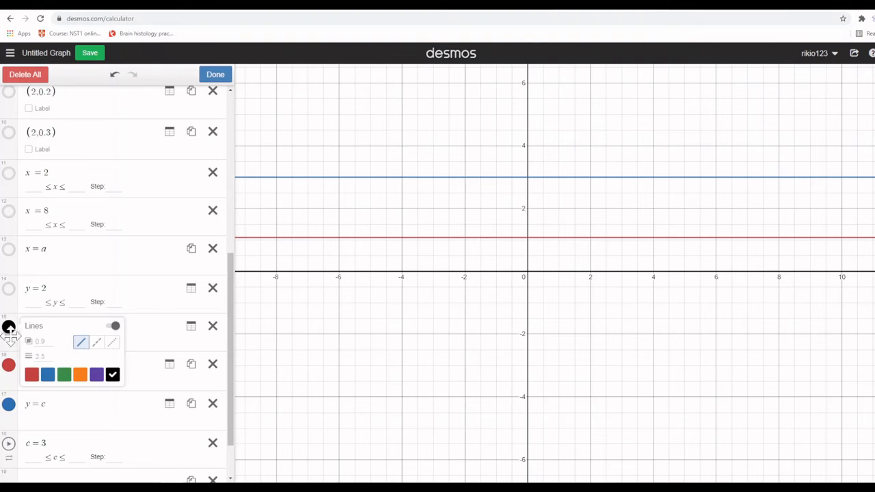
pyautogui.click(98, 380)
pyautogui.click(62, 378)
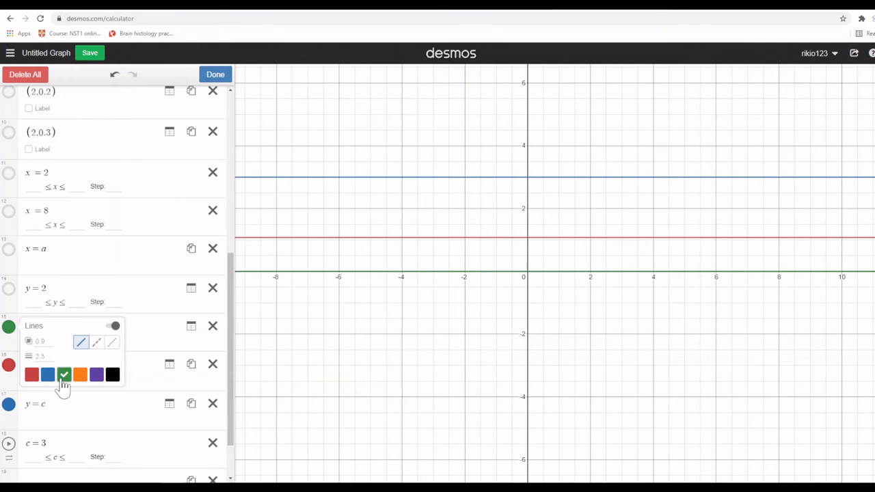
# - Set the opacity of the line y = 0 to 1 and its thickness to 30
pyautogui.click(45, 341)
pyautogui.click(42, 357)
pyautogui.write('30')
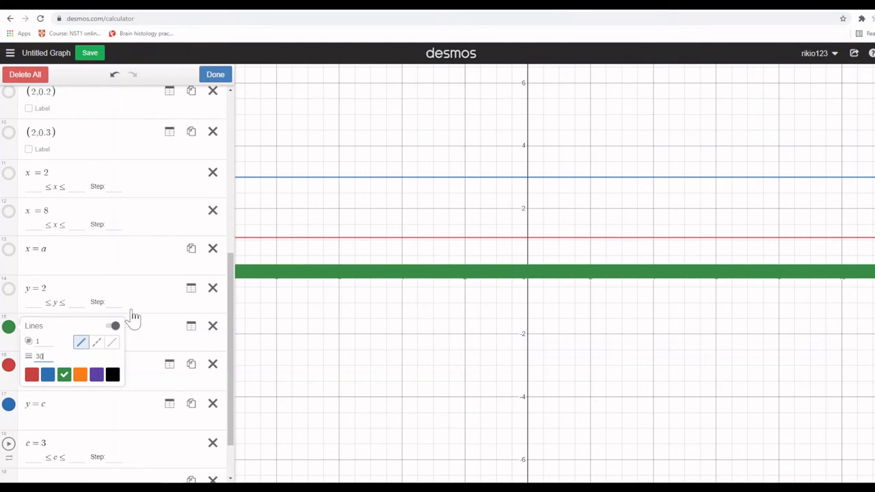
# - Try the dashed and dotted styles on the line y = 0, and return it to the solid style
pyautogui.click(98, 344)
pyautogui.click(112, 344)
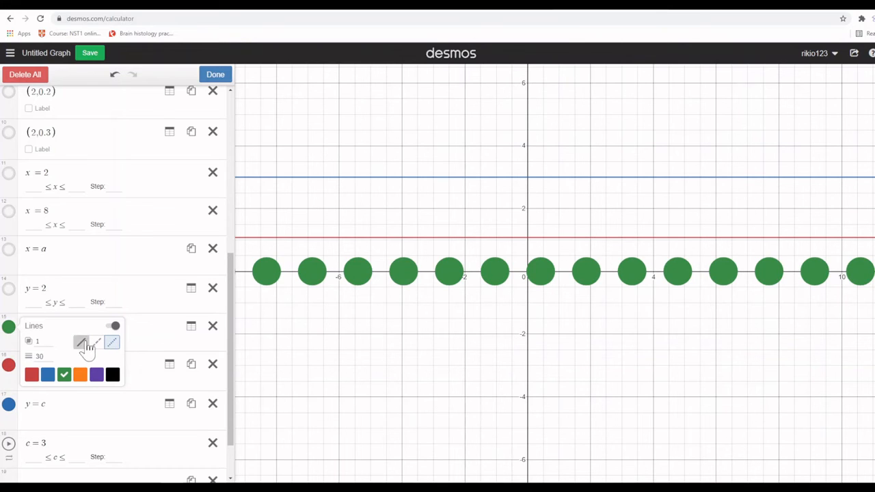
pyautogui.click(81, 342)
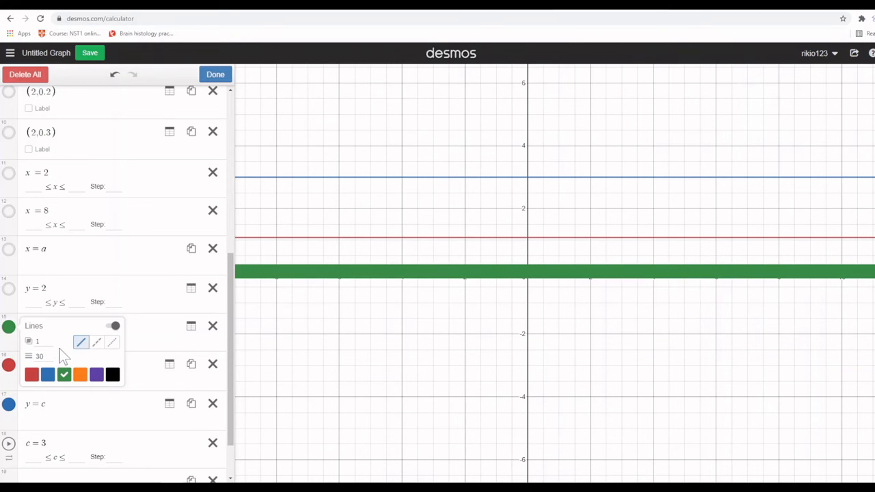
pyautogui.click(139, 346)
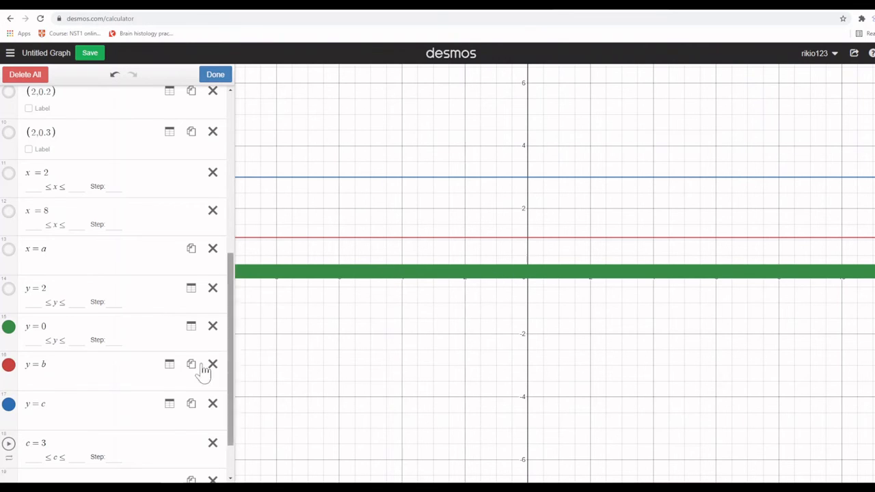
# - View the line style options of y = c and y = b, and leave the list's edit mode
pyautogui.click(8, 408)
pyautogui.click(8, 365)
pyautogui.click(8, 365)
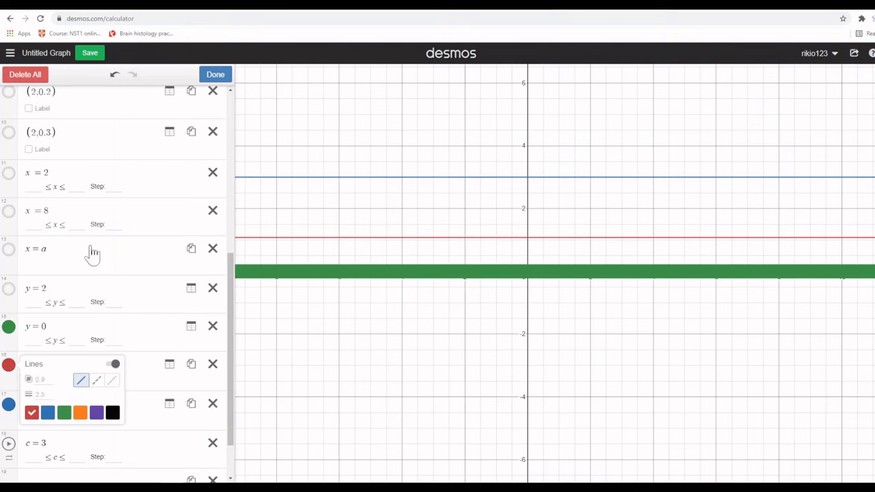
pyautogui.click(215, 74)
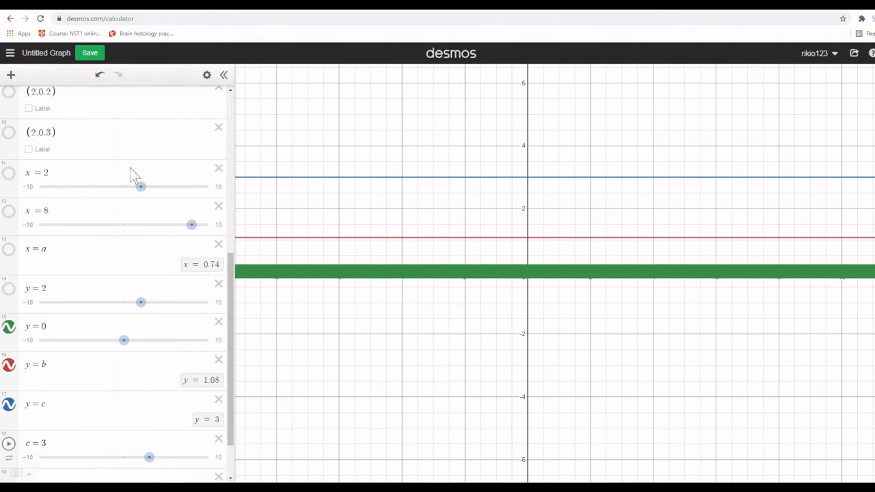
# - Hide the remaining horizontal lines y = 0, y = b and y = c from the graph
pyautogui.click(8, 327)
pyautogui.click(8, 365)
pyautogui.click(8, 404)
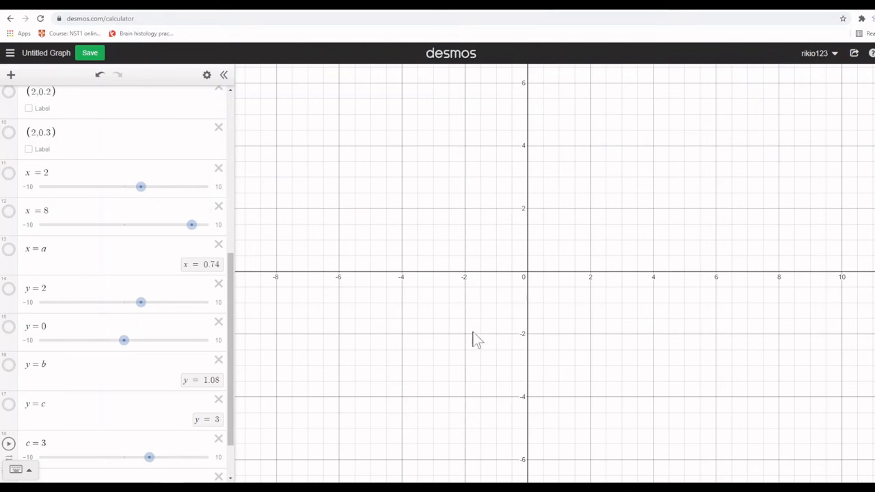
# - Plot the point (0,0) in the empty expression below the slider c
pyautogui.scroll(-2, 152, 366)
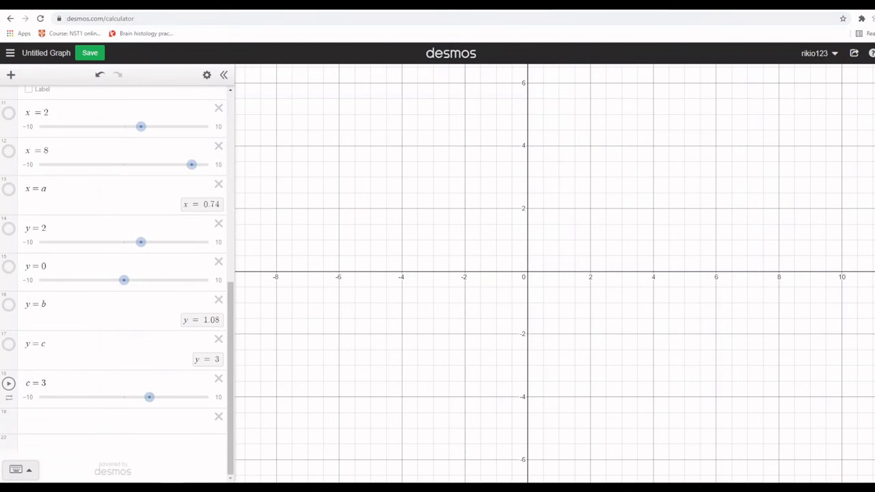
pyautogui.click(122, 410)
pyautogui.click(122, 420)
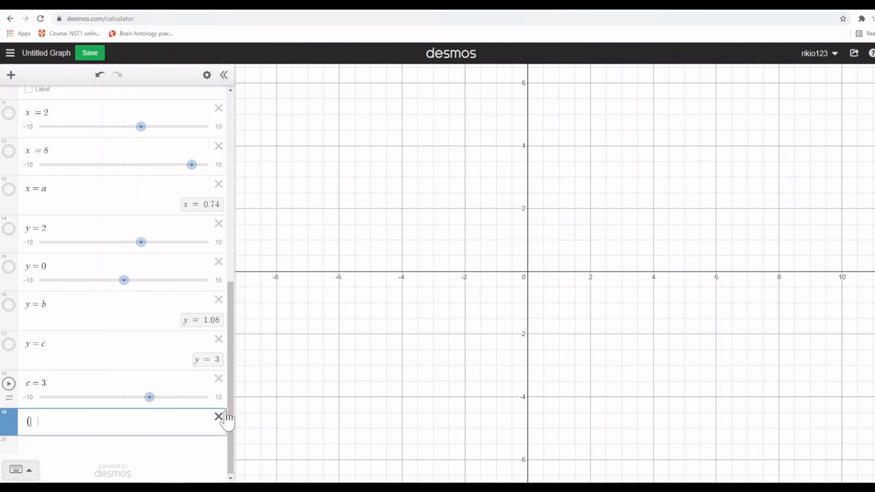
pyautogui.write('(0,0')
pyautogui.press('Return')
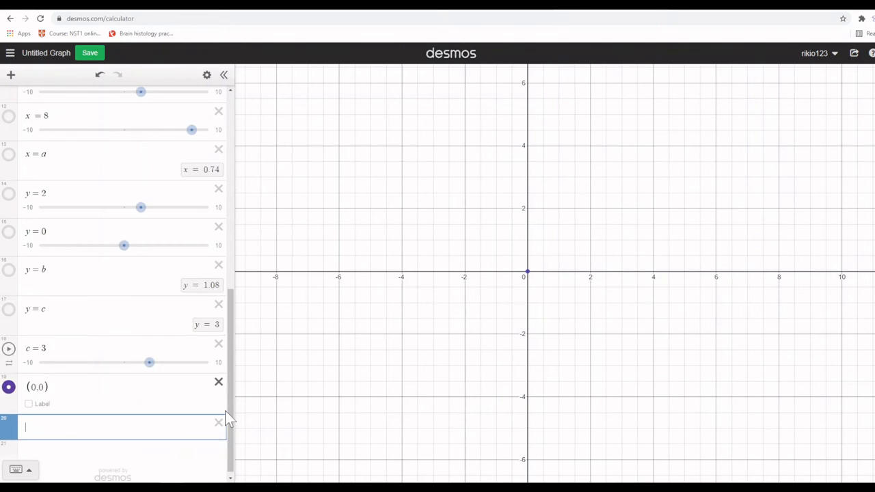
# - Plot the point (0.1,0.1) in a new expression below (0,0)
pyautogui.write('(0,1')
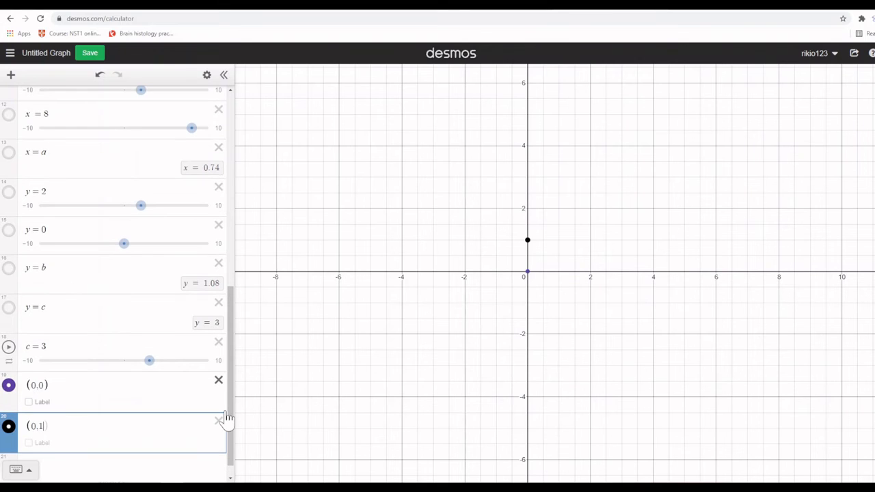
pyautogui.press('BackSpace')
pyautogui.press('BackSpace')
pyautogui.write('.1,0')
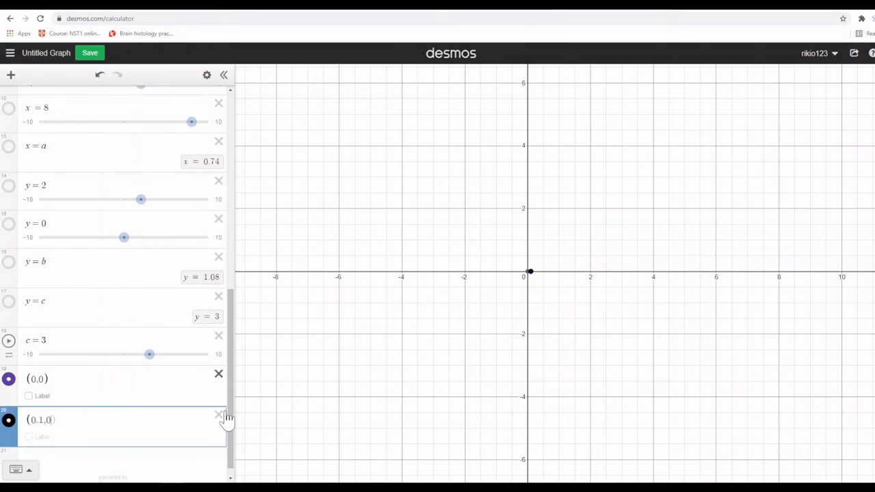
pyautogui.write('.1')
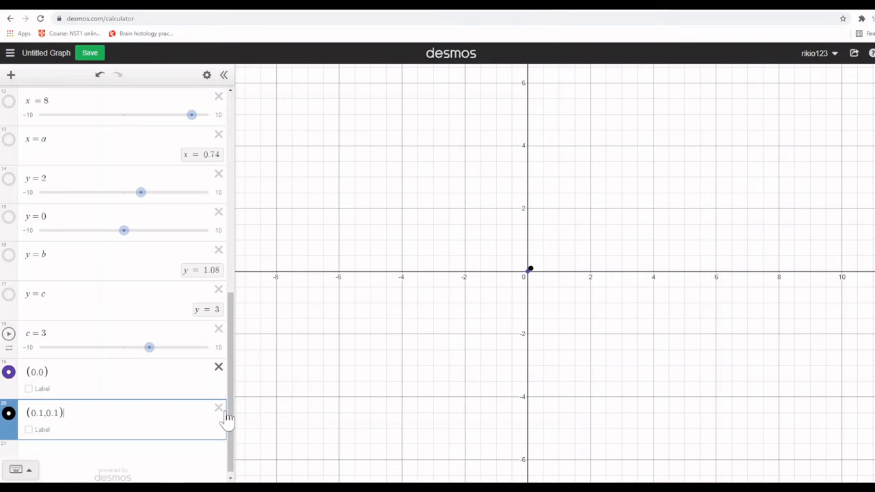
# - Plot the point (0.2,0.2) in a new expression below (0.1,0.1)
pyautogui.press('Return')
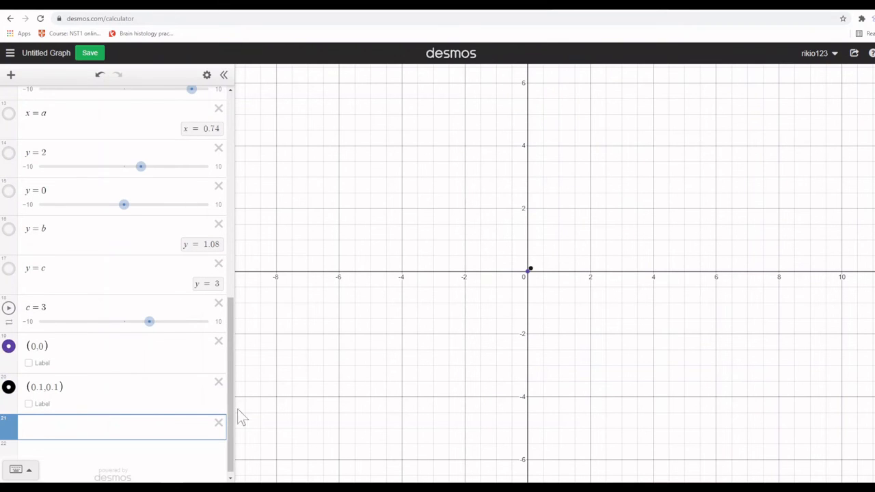
pyautogui.write('(0.1,0.1)')
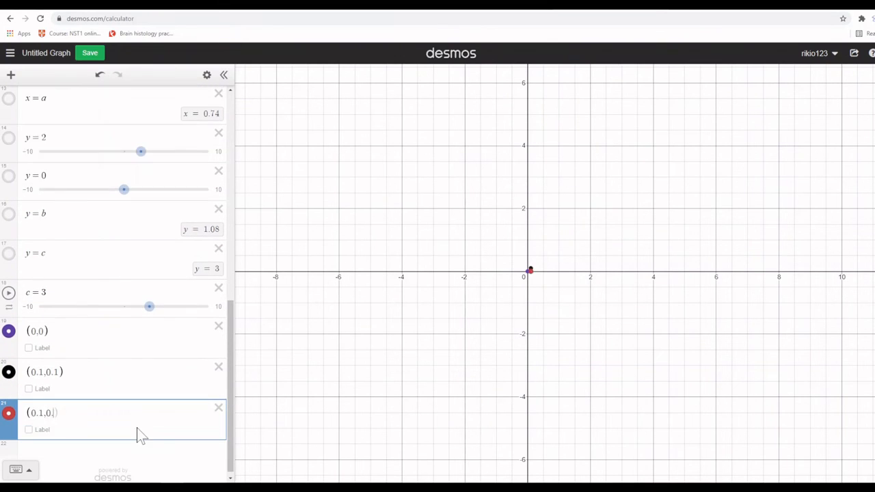
pyautogui.press('Return')
pyautogui.click(46, 387)
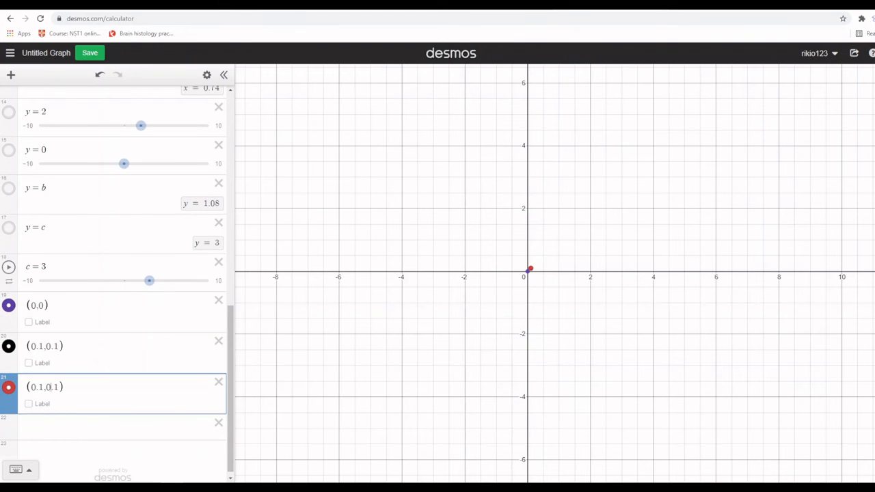
pyautogui.press('Left')
pyautogui.press('Left')
pyautogui.press('BackSpace')
pyautogui.write('2')
pyautogui.press('Right')
pyautogui.press('Right')
pyautogui.press('Right')
pyautogui.press('Right')
pyautogui.press('BackSpace')
pyautogui.write('2')
# - Plot the points (0.3,0.3) and (0.4,0.4) in separate expressions below (0.2,0.2)
pyautogui.press('Return')
pyautogui.write('(0.3,0.3')
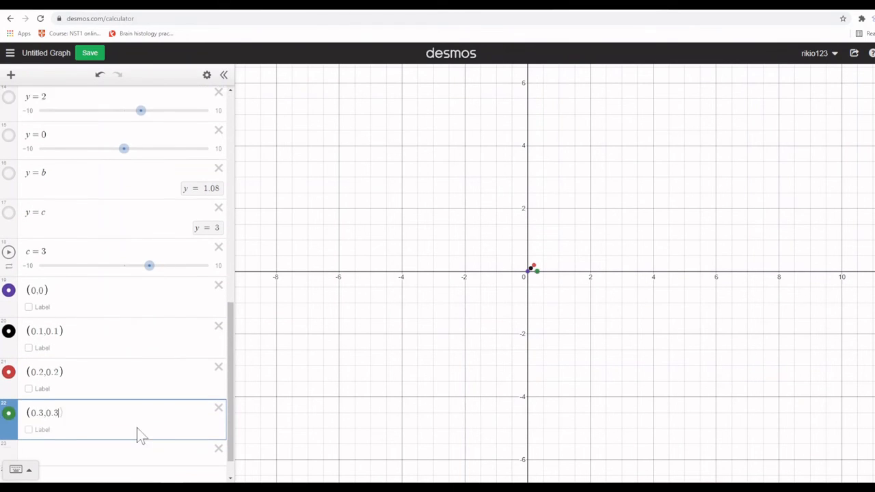
pyautogui.press('Return')
pyautogui.write('(0.4,0.4')
# - Plot the points (0.5,0.5) and (0.6,0.6) in separate expressions below (0.4,0.4)
pyautogui.press('Return')
pyautogui.write('(')
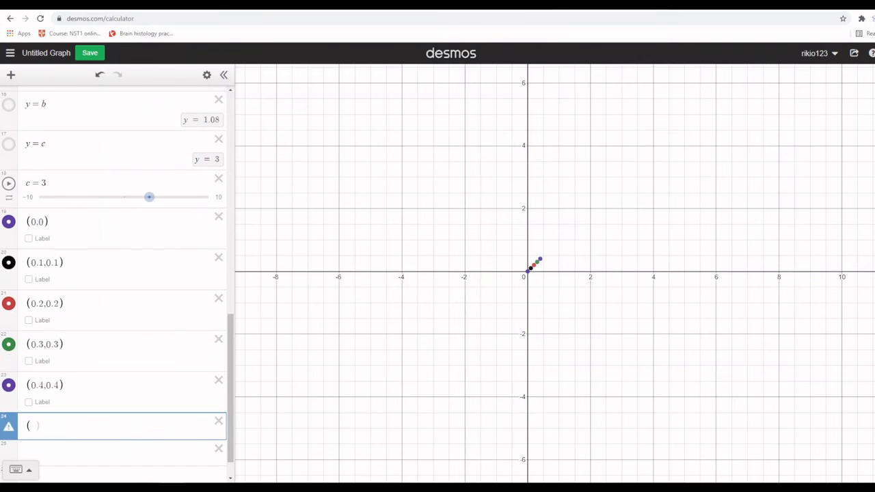
pyautogui.write('0.5,0,5')
pyautogui.press('Left')
pyautogui.press('BackSpace')
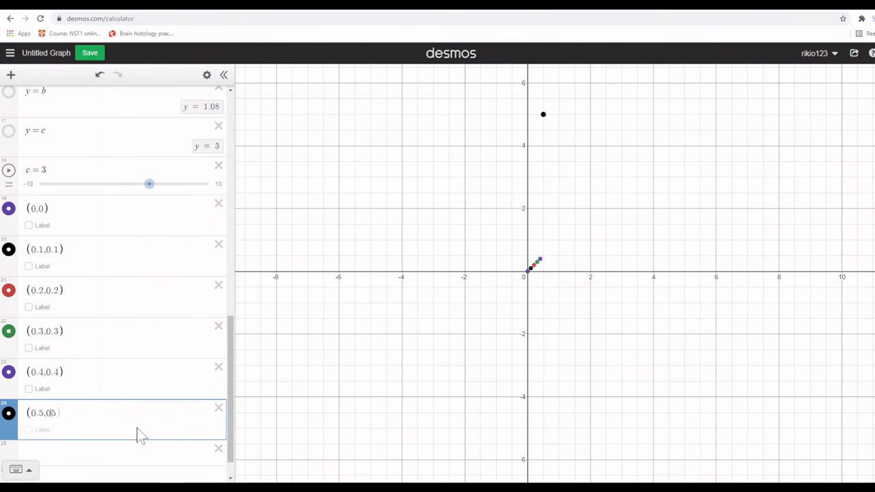
pyautogui.write('.')
pyautogui.press('Return')
pyautogui.write('(0.6,0.6')
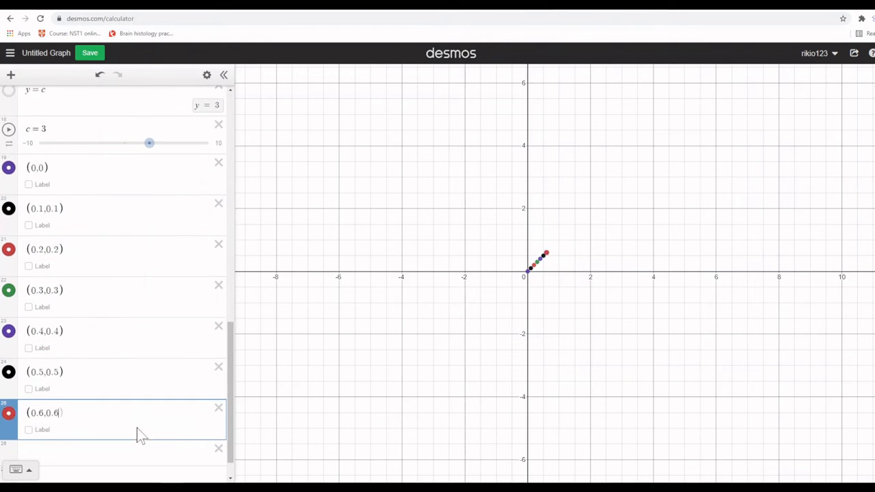
# - Plot the point (0.7,0.7) in a new expression below (0.6,0.6), with a comma between the coordinates
pyautogui.press('Return')
pyautogui.write('(0.7,0.7')
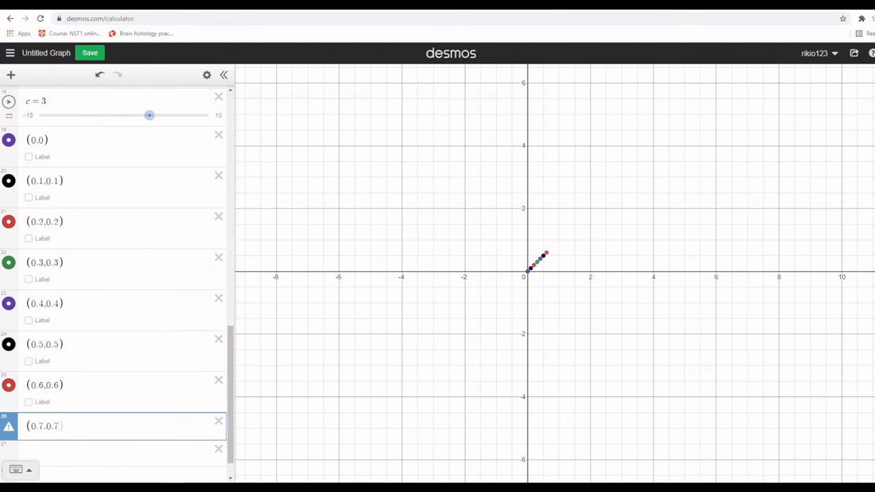
pyautogui.write(')')
pyautogui.press('Return')
pyautogui.press('Up')
pyautogui.press('Left')
pyautogui.press('Left')
pyautogui.press('Left')
pyautogui.press('Left')
pyautogui.press('BackSpace')
pyautogui.write(',')
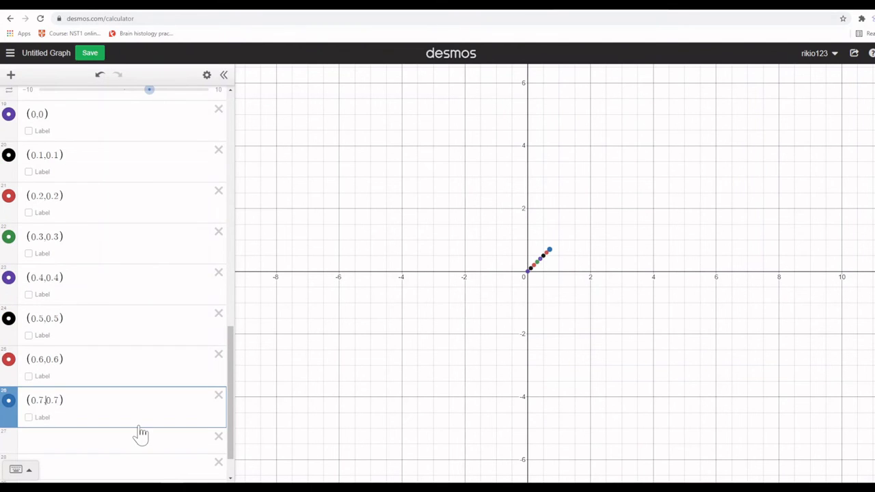
# - Examine the coordinates of the points (0.1,0.1) through (0.4,0.4) for the pattern relating x and y
pyautogui.scroll(-1, 167, 381)
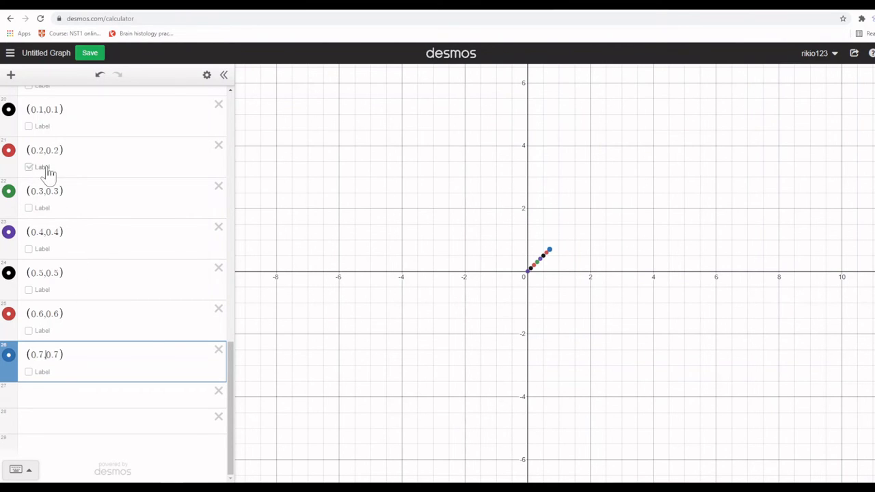
pyautogui.click(41, 131)
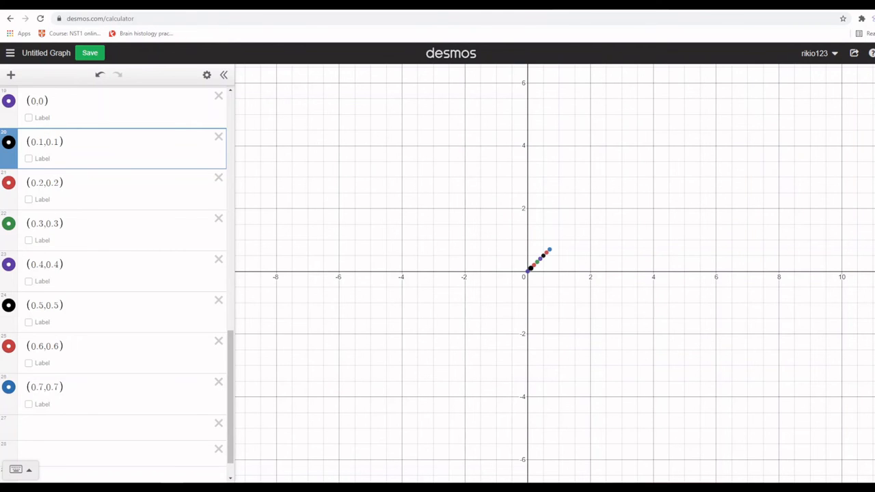
pyautogui.click(39, 224)
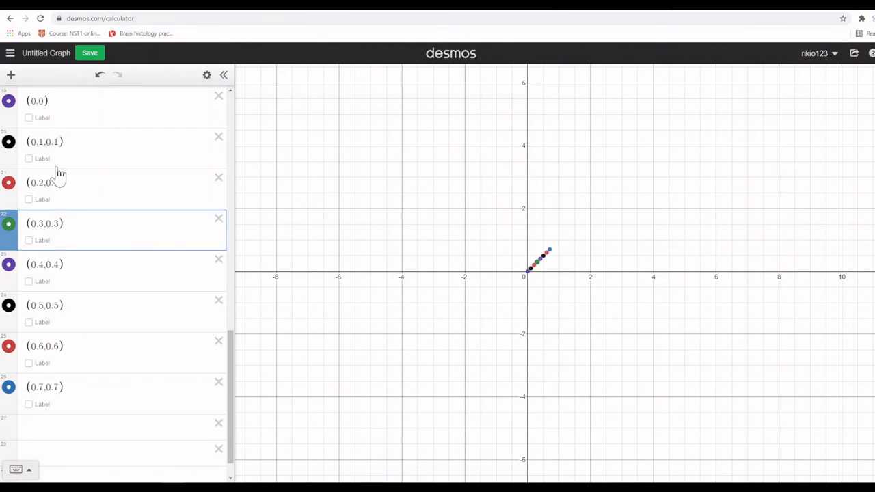
pyautogui.click(53, 142)
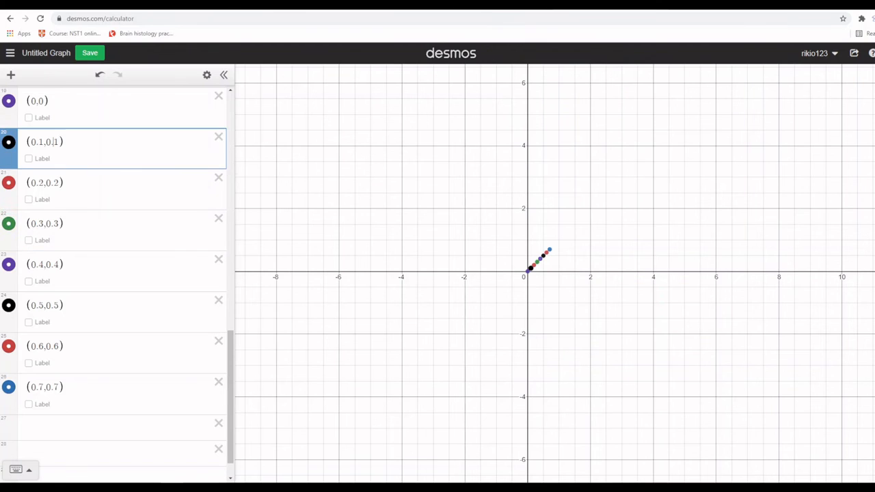
pyautogui.click(52, 185)
pyautogui.click(54, 224)
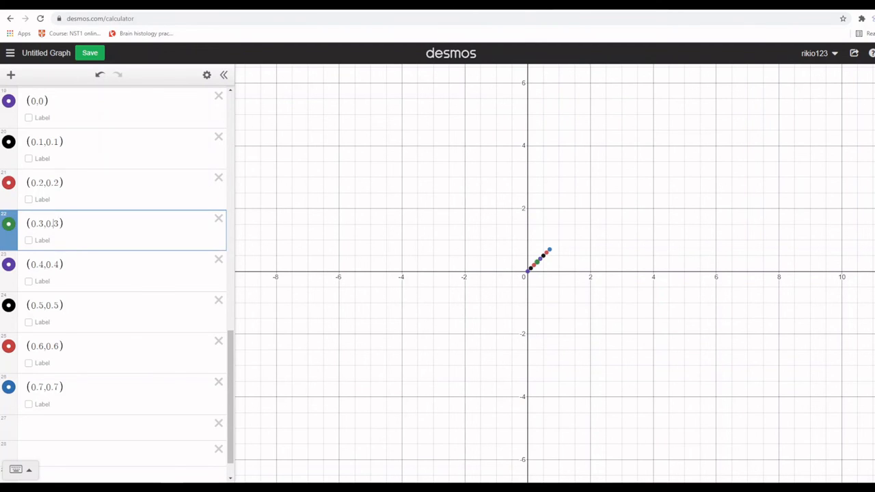
pyautogui.click(54, 264)
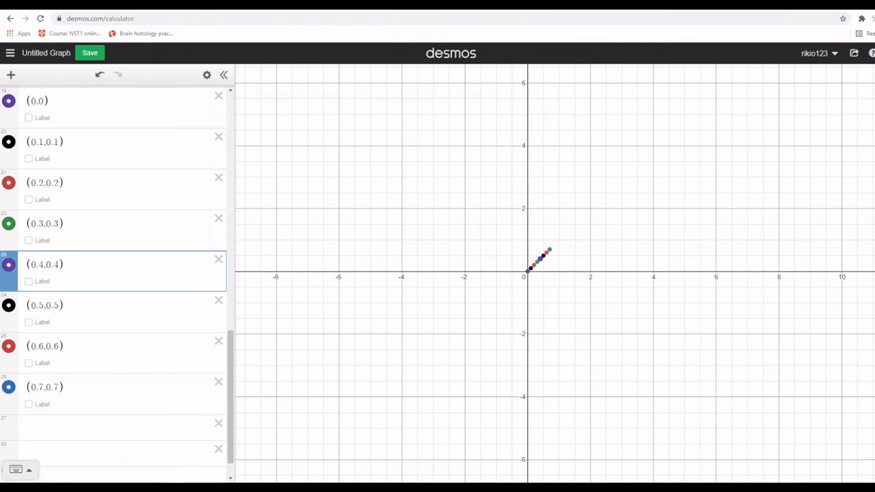
# - Compare the x and y coordinates within the points (0.4,0.4) and (0.6,0.6)
pyautogui.hotkey('shift', 'Left')
pyautogui.hotkey('shift', 'Left')
pyautogui.hotkey('shift', 'Left')
pyautogui.press('Right')
pyautogui.press('Right')
pyautogui.press('Right')
pyautogui.press('Right')
pyautogui.doubleClick(40, 346)
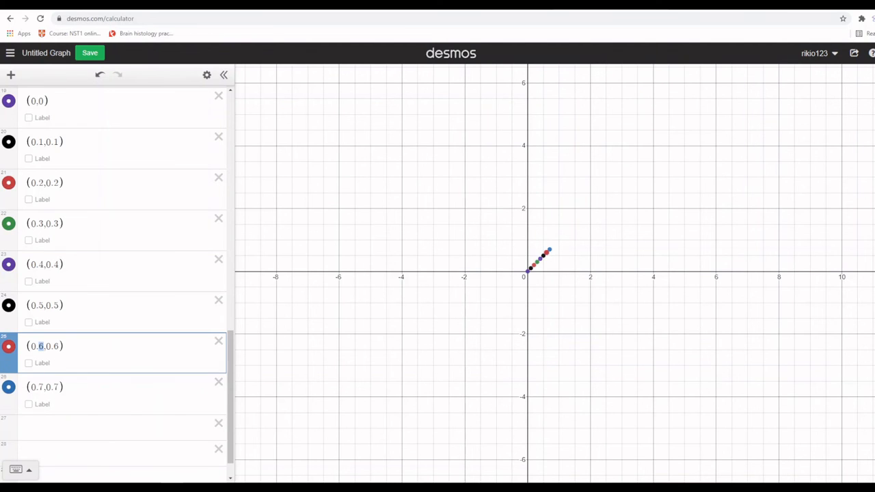
pyautogui.hotkey('shift', 'Left')
pyautogui.hotkey('shift', 'Left')
pyautogui.press('Right')
pyautogui.press('Right')
pyautogui.hotkey('shift', 'Right')
pyautogui.hotkey('shift', 'Right')
pyautogui.hotkey('shift', 'Right')
# - Graph the line x=y in the empty expression below (0.7,0.7) and inspect it along the plotted points
pyautogui.click(41, 428)
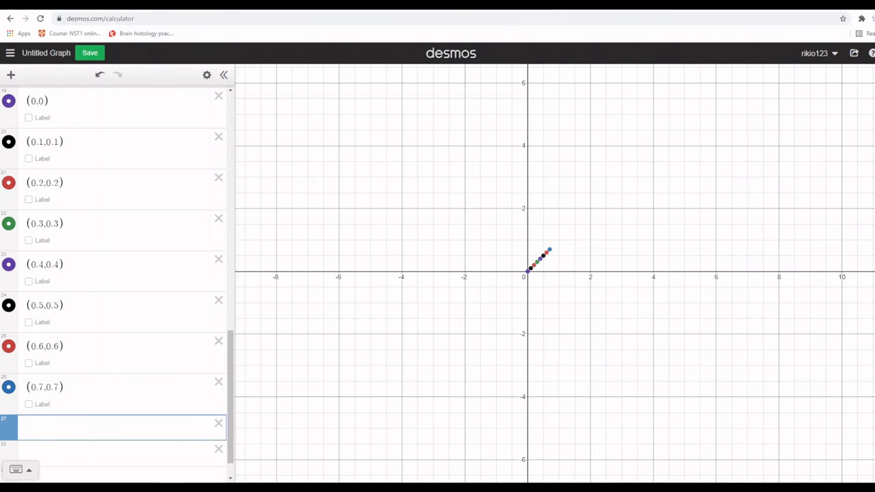
pyautogui.write('x=y')
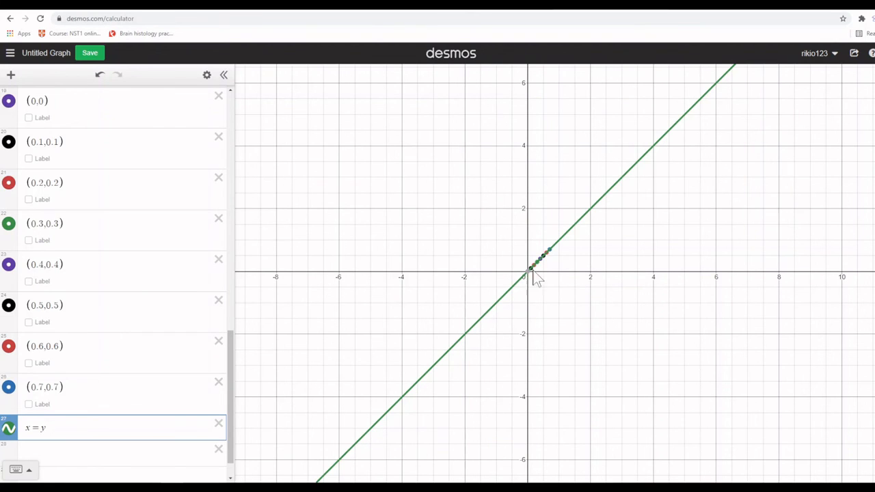
pyautogui.moveTo(525, 277)
pyautogui.scroll(-4, 595, 220)
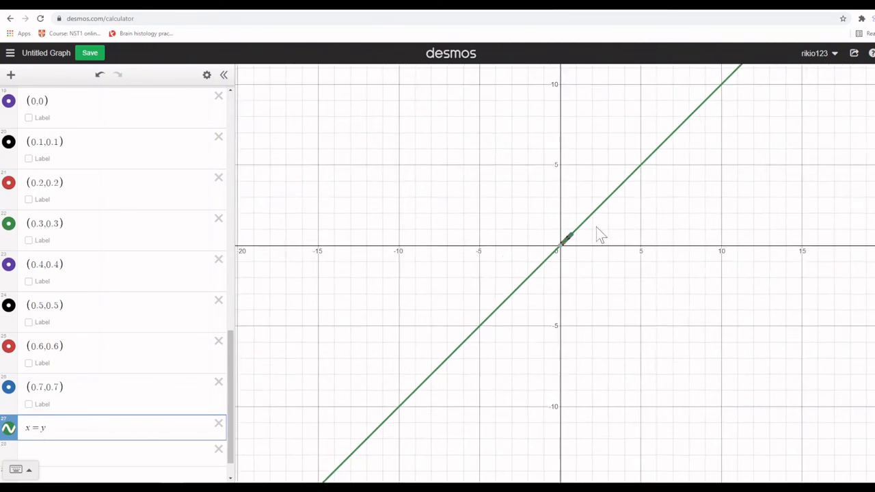
pyautogui.scroll(2, 591, 243)
pyautogui.scroll(3, 494, 257)
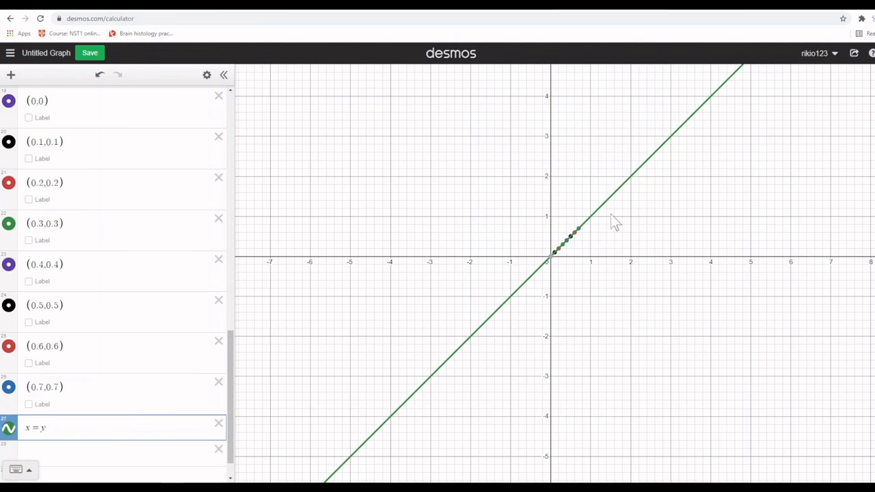
pyautogui.scroll(3, 576, 221)
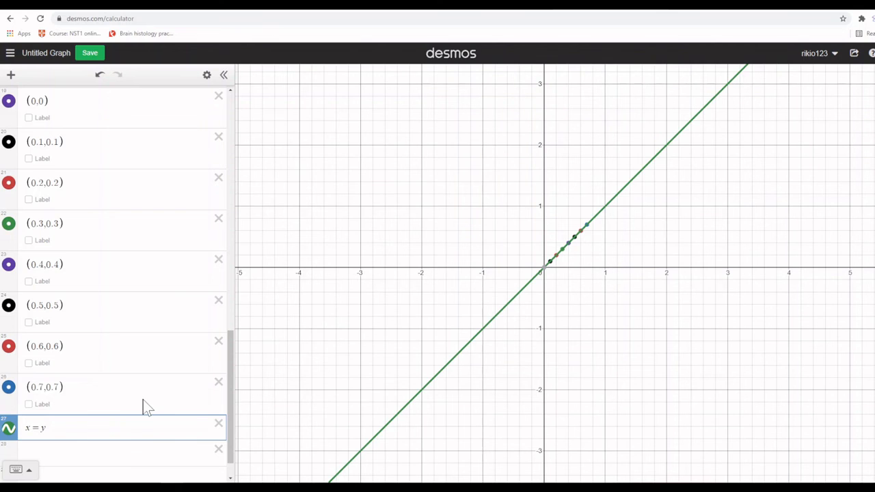
# - Begin a point with an opening bracket in a new expression below x = y, and hide the points (0,0) through (0.3,0.3)
pyautogui.press('Return')
pyautogui.write('(')
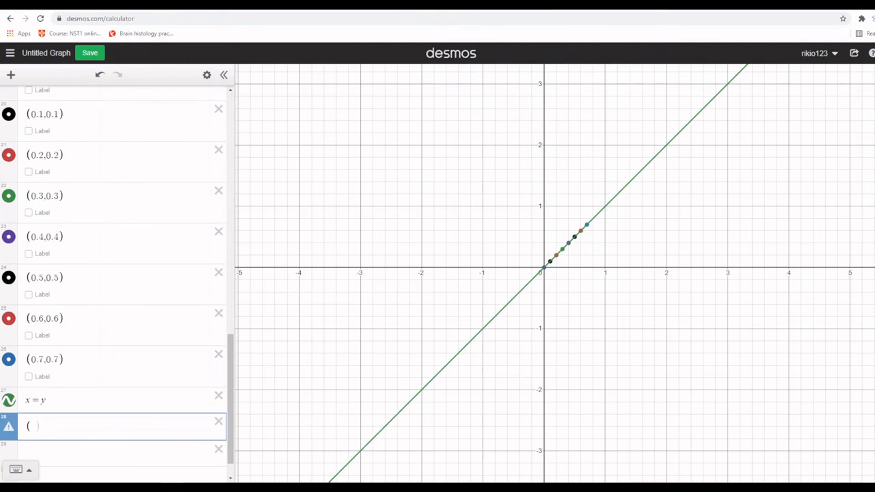
pyautogui.scroll(2, 24, 146)
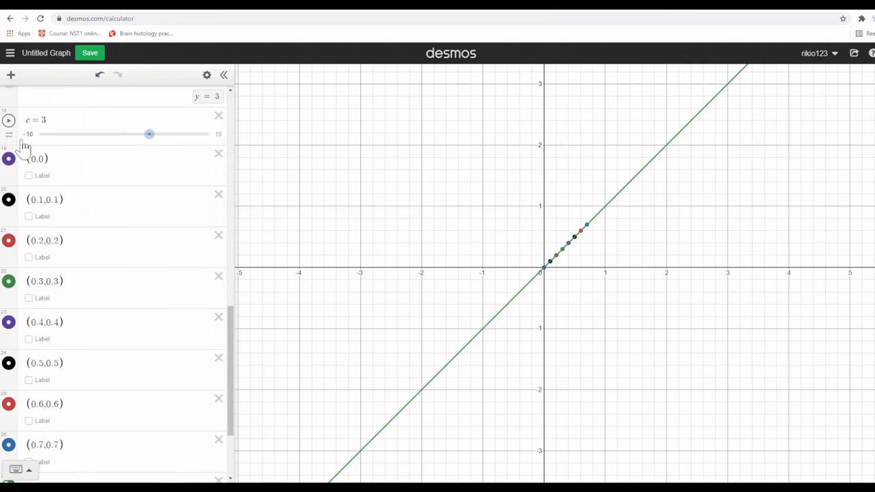
pyautogui.click(8, 166)
pyautogui.click(9, 209)
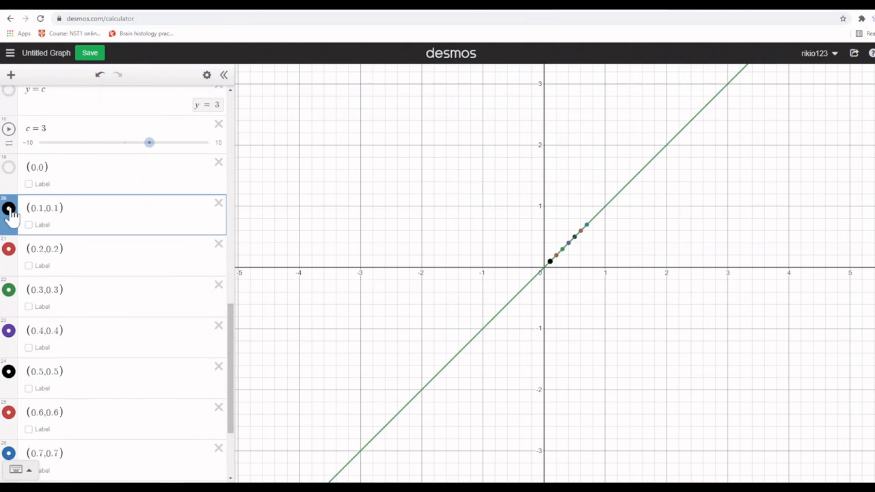
pyautogui.click(10, 209)
pyautogui.click(10, 251)
pyautogui.scroll(-1, 9, 252)
pyautogui.click(9, 243)
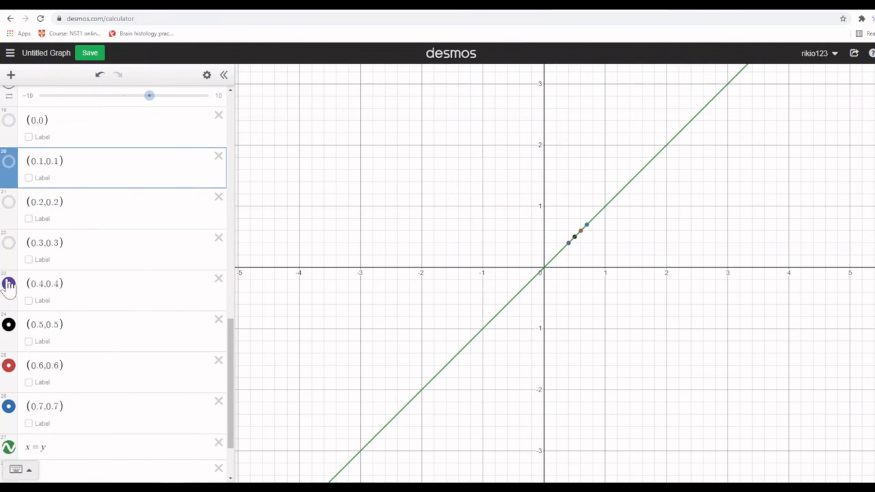
# - Hide the points (0.4,0.4) through (0.7,0.7) and the line x = y from the graph
pyautogui.click(8, 284)
pyautogui.click(8, 326)
pyautogui.scroll(-1, 9, 328)
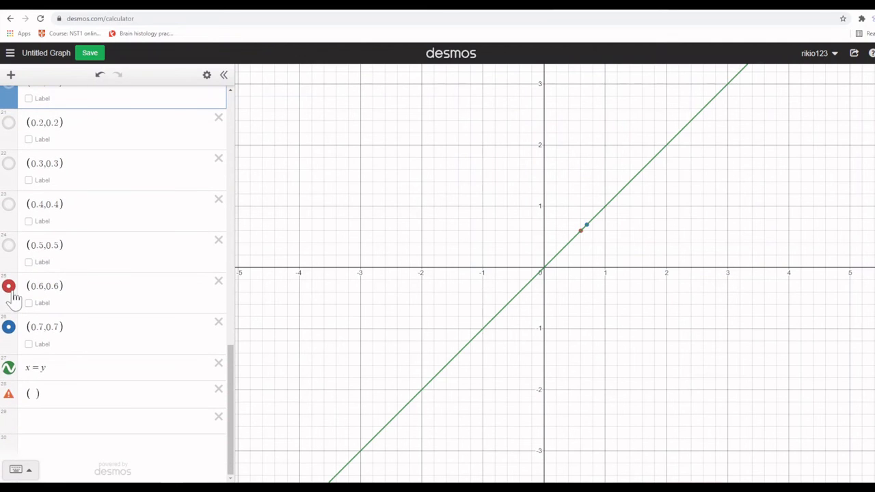
pyautogui.click(8, 286)
pyautogui.scroll(1, 14, 341)
pyautogui.click(8, 374)
pyautogui.scroll(-1, 21, 357)
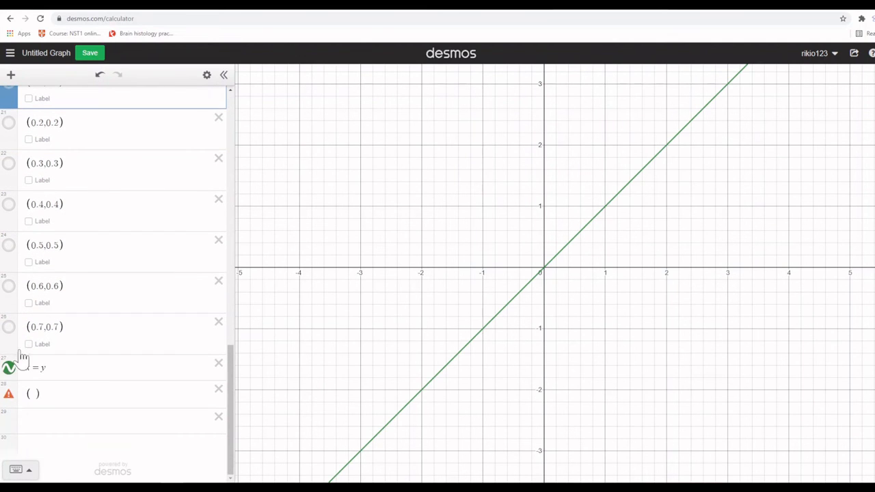
pyautogui.click(9, 368)
# - Complete the started bracket below x = y as the point (0,0), and plot (1,2) in the expression under it
pyautogui.click(30, 394)
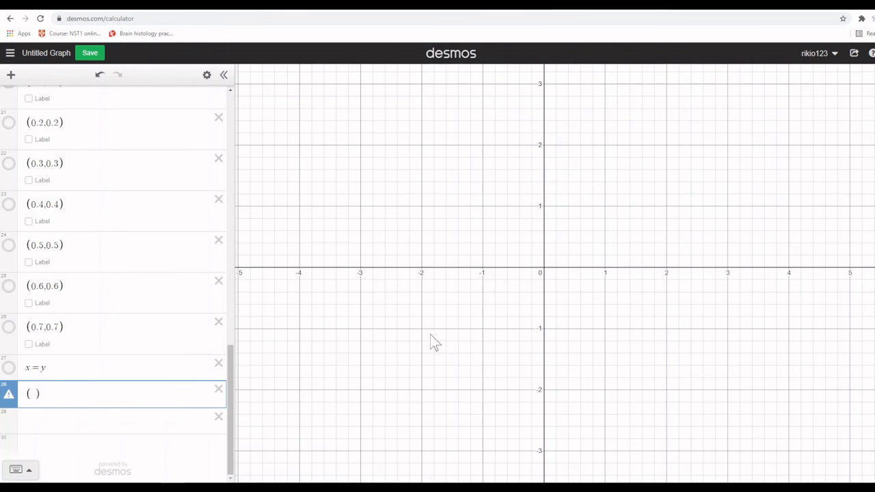
pyautogui.write('0,0')
pyautogui.press('Return')
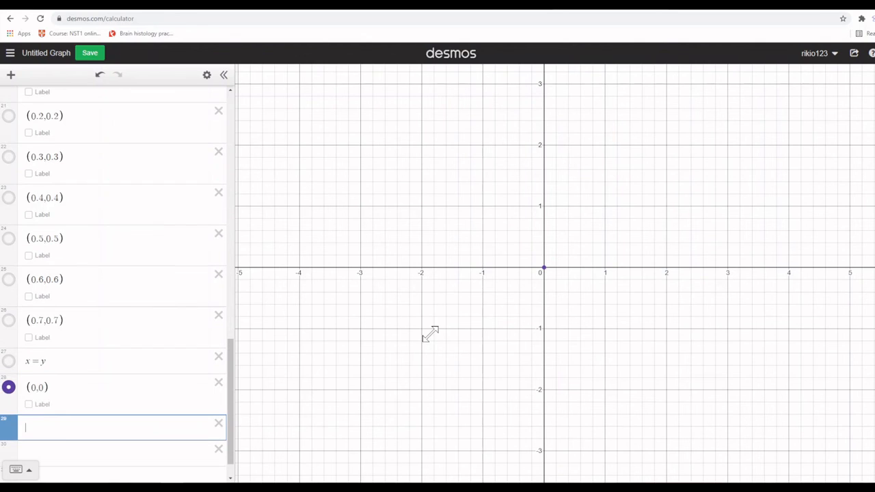
pyautogui.write('(1')
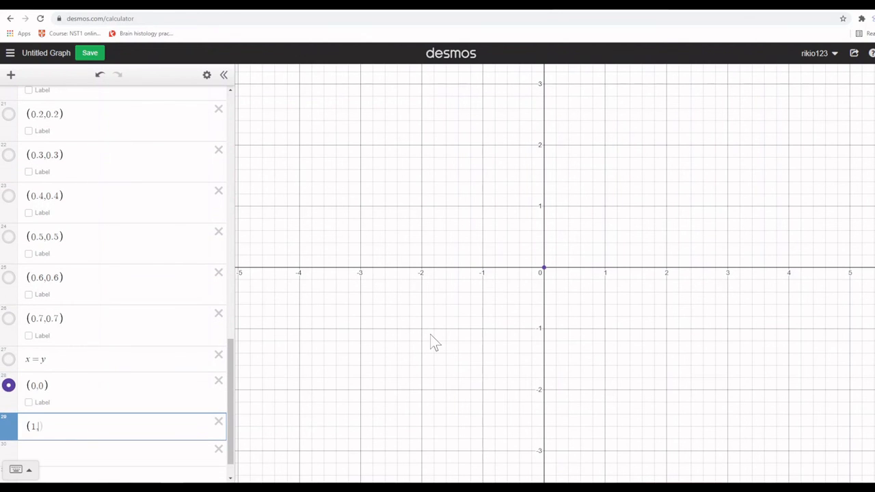
pyautogui.write(',2')
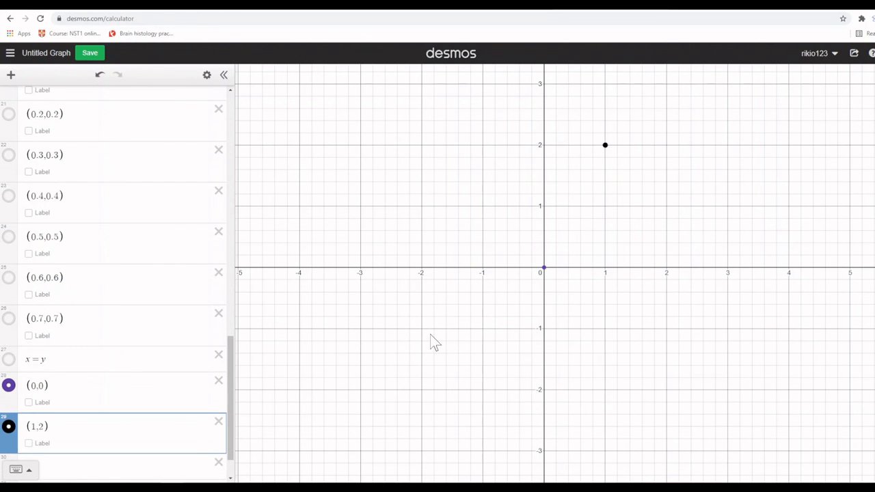
# - Plot the point (2,4) in a new expression below (1,2)
pyautogui.press('Return')
pyautogui.write('(2,')
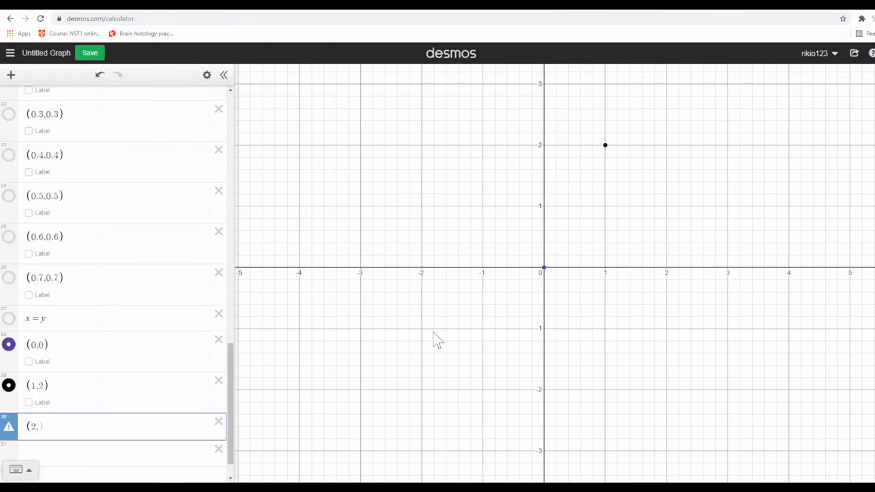
pyautogui.scroll(-3, 473, 279)
pyautogui.moveTo(478, 244); pyautogui.dragTo(441, 324)
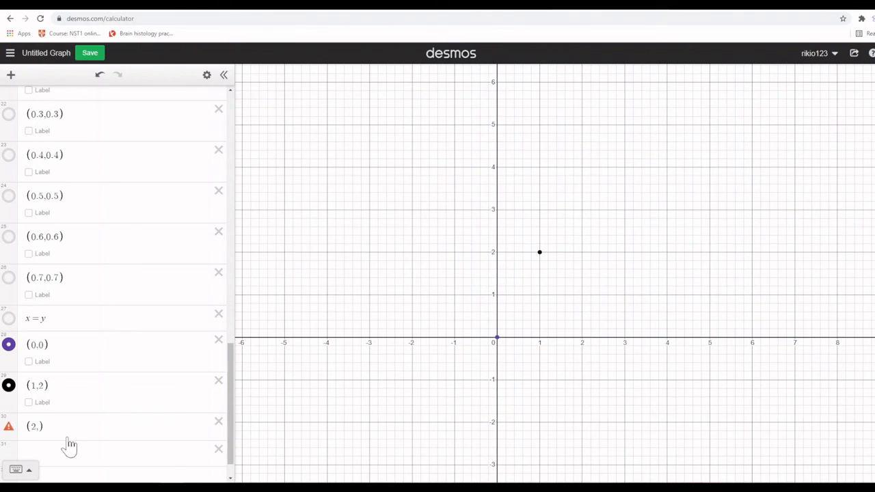
pyautogui.click(39, 427)
pyautogui.write('4')
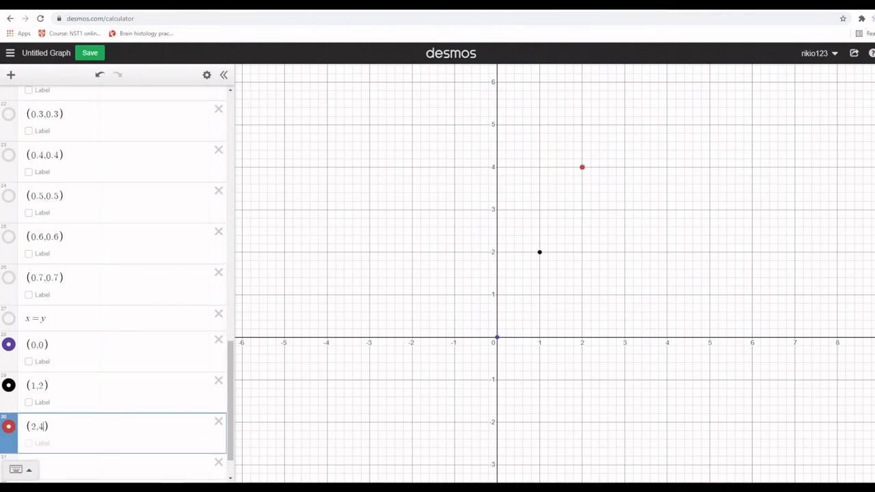
pyautogui.press('Up')
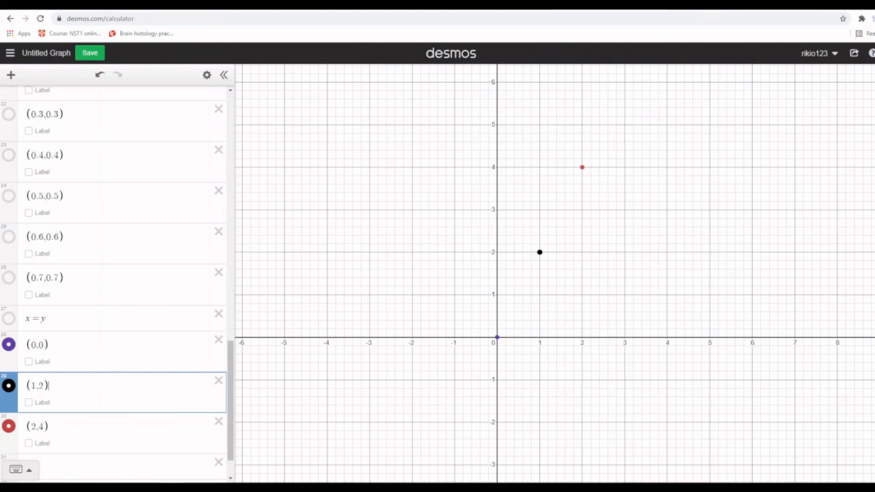
# - Plot the point (0.5,1) in a new expression below (1,2)
pyautogui.press('Return')
pyautogui.write('(')
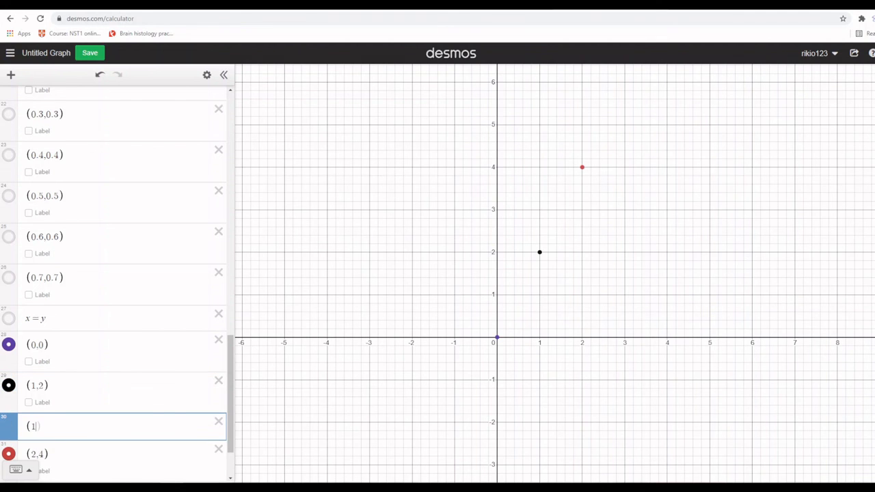
pyautogui.write('0.5,1')
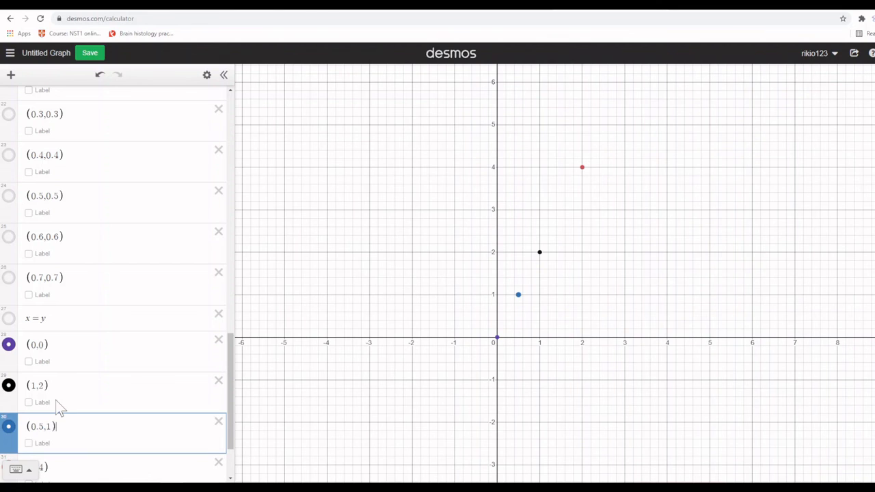
pyautogui.scroll(-1, 61, 431)
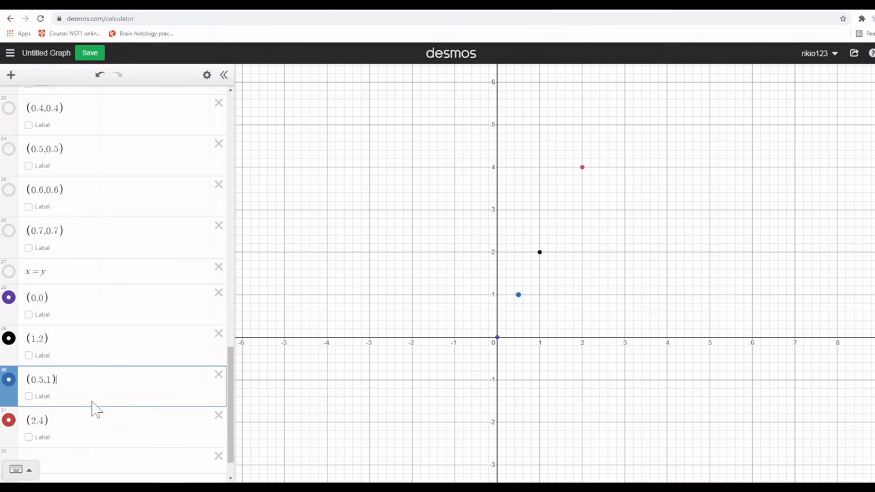
# - Plot the point (1.5,3) in a new expression between (0.5,1) and (2,4)
pyautogui.press('Return')
pyautogui.write('(1.5')
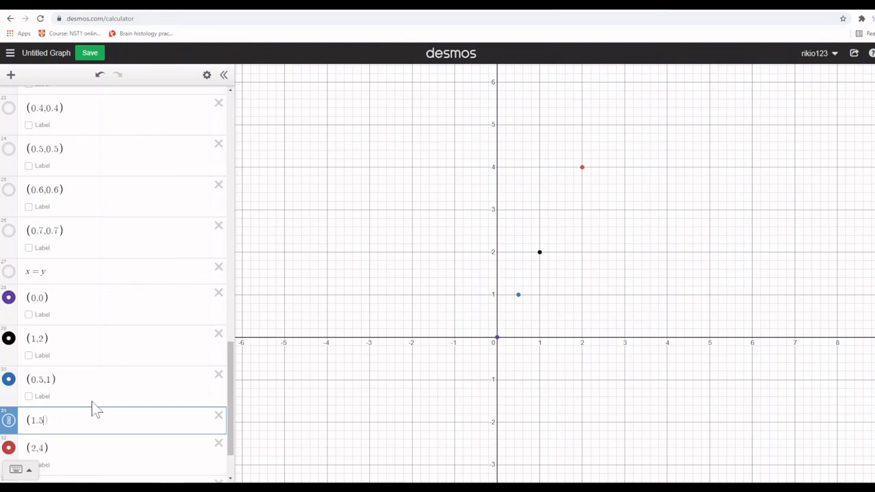
pyautogui.write(',3')
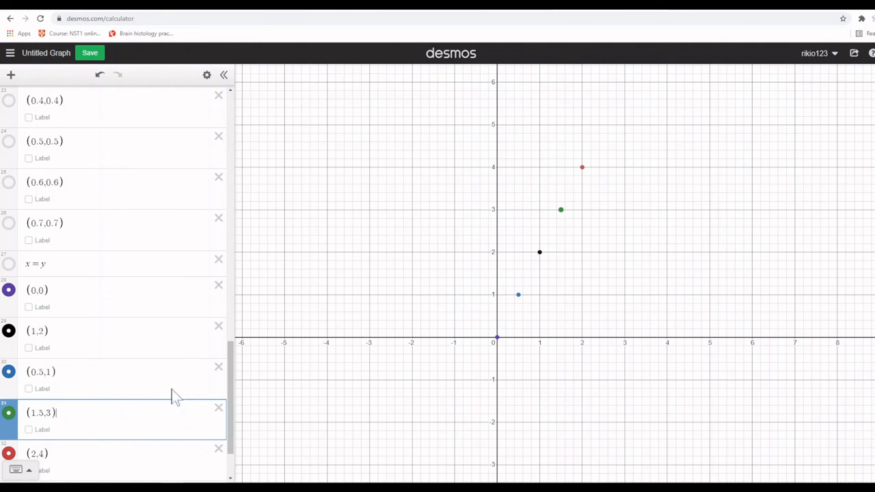
pyautogui.scroll(-2, 288, 342)
pyautogui.scroll(-2, 129, 358)
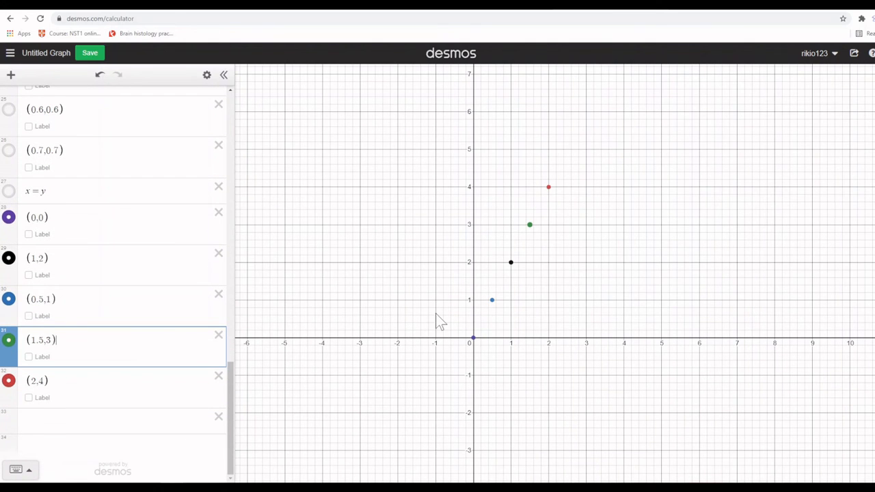
pyautogui.scroll(3, 436, 314)
pyautogui.scroll(1, 456, 309)
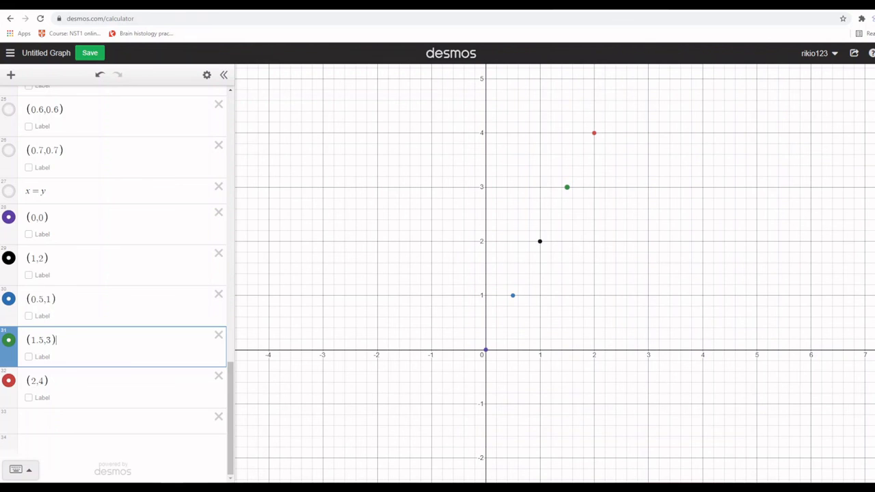
# - Compare the coordinates of (0.5,1) and (1,2), and graph x = 1/2 y in the empty expression below (2,4)
pyautogui.click(31, 299)
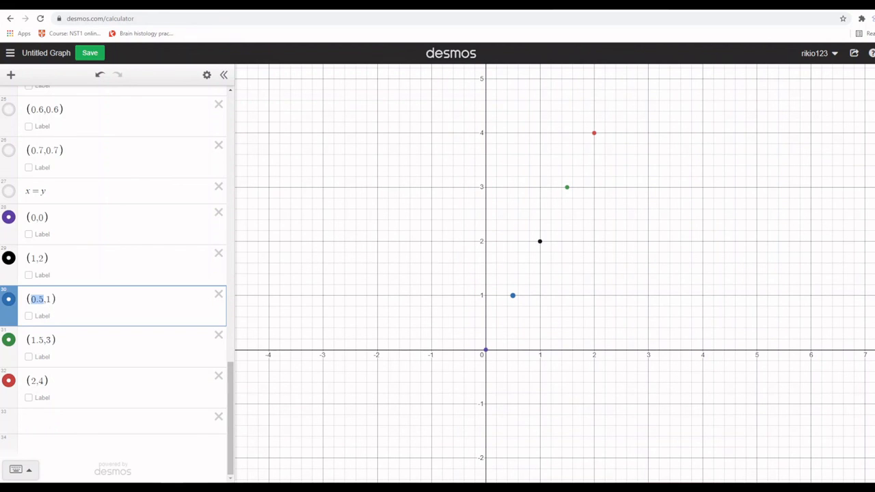
pyautogui.click(45, 299)
pyautogui.moveTo(31, 259); pyautogui.dragTo(35, 258)
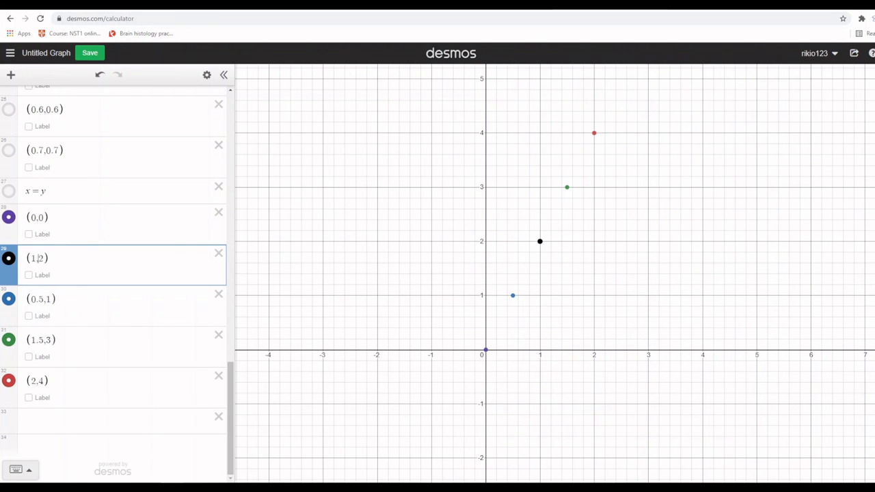
pyautogui.click(68, 421)
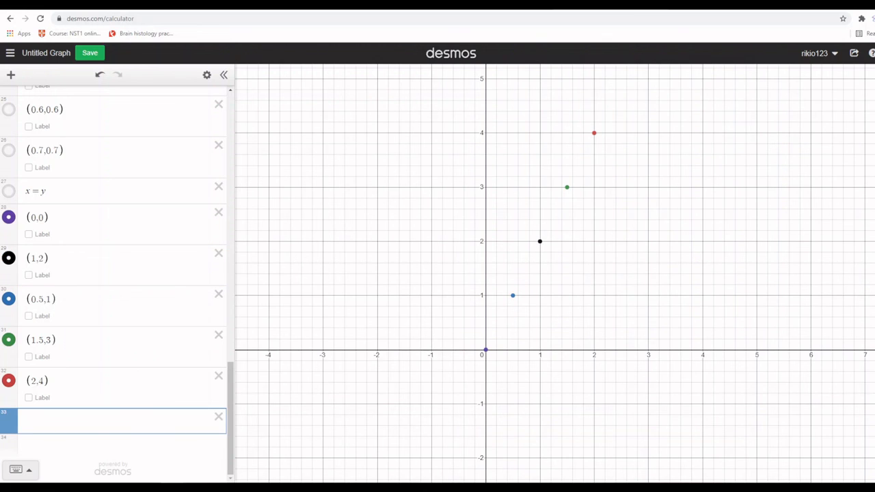
pyautogui.write('x = y')
pyautogui.press('BackSpace')
pyautogui.write('1')
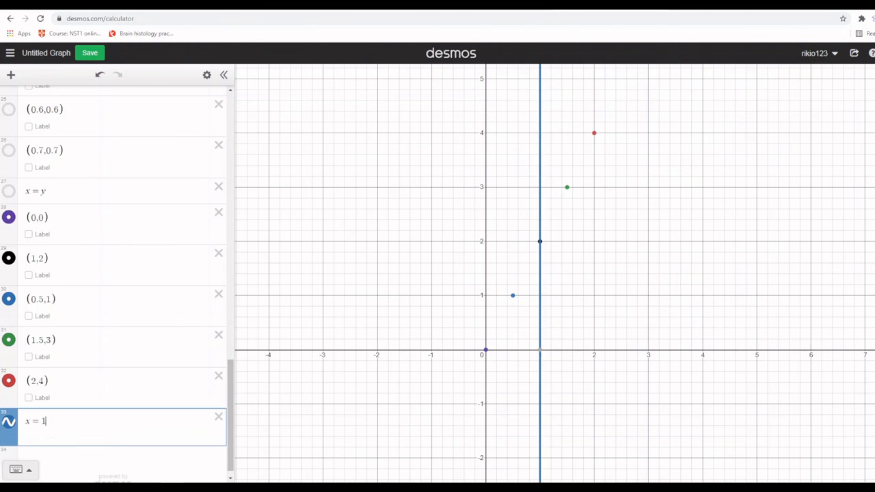
pyautogui.write('[')
pyautogui.press('BackSpace')
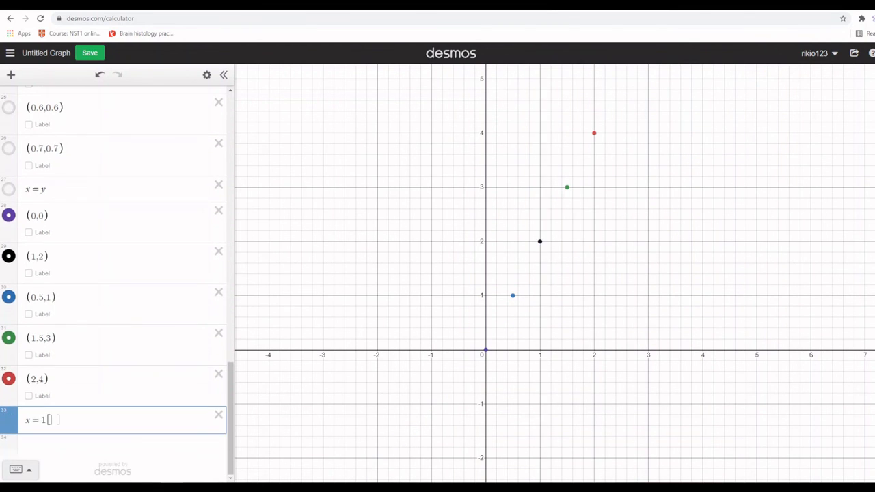
pyautogui.write('/2')
pyautogui.press('Right')
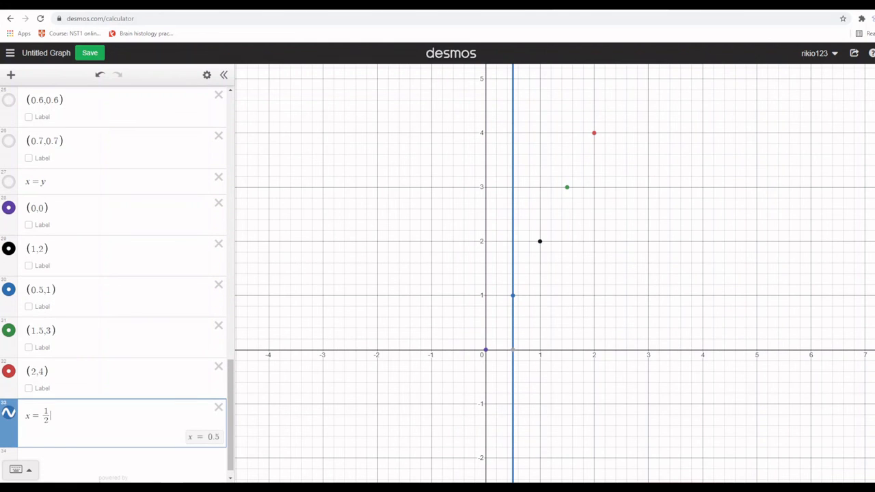
pyautogui.write('y')
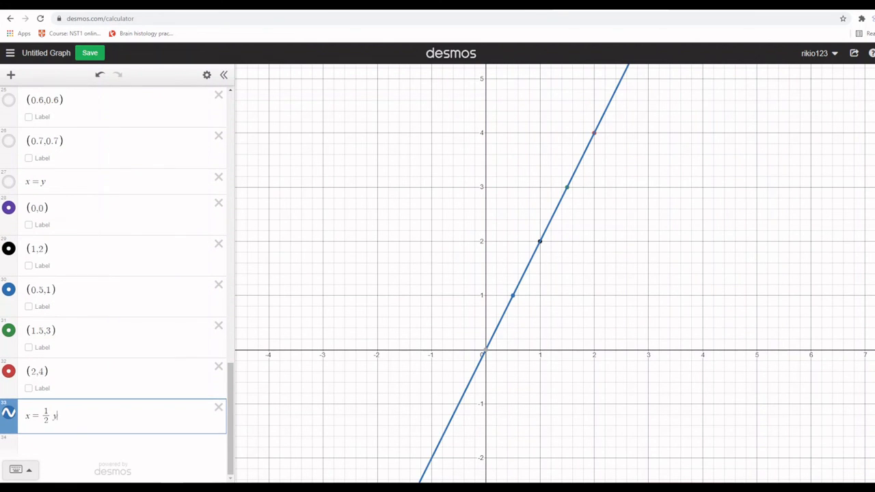
# - Graph y = 2x below x = 1/2 y, and briefly toggle the visibility of x = 1/2 y to compare both lines
pyautogui.press('Return')
pyautogui.write('y = ')
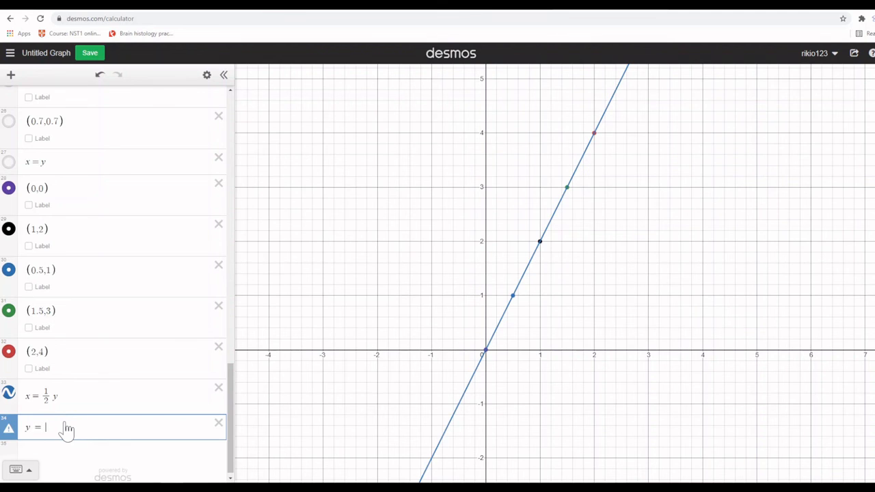
pyautogui.write('2x')
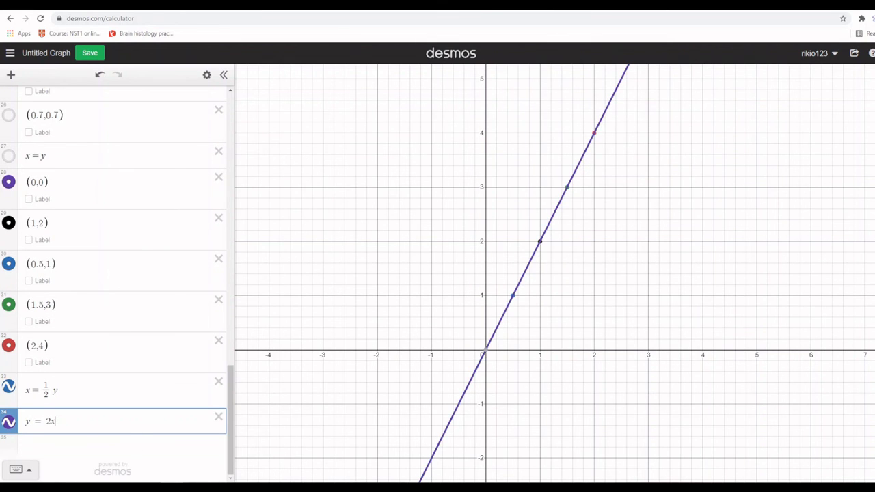
pyautogui.click(8, 387)
pyautogui.click(9, 388)
# - Enter y = nx in a new expression below y = 2x and add a slider for n
pyautogui.press('Return')
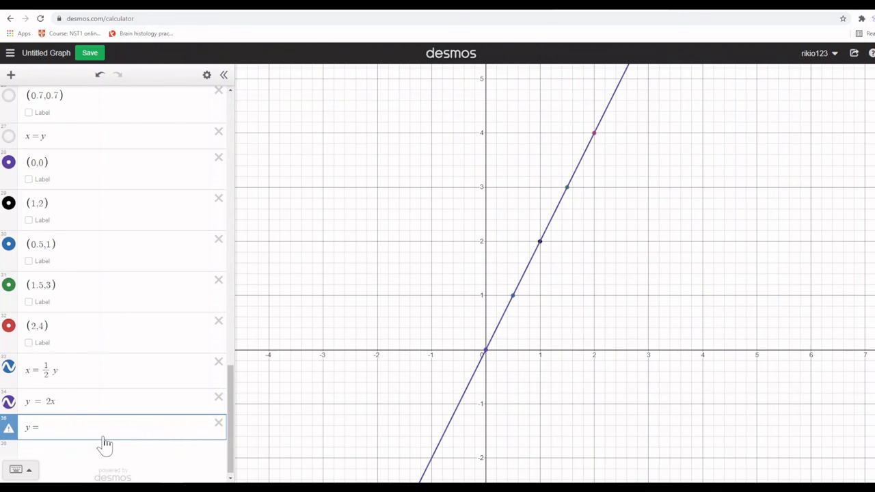
pyautogui.write('mx')
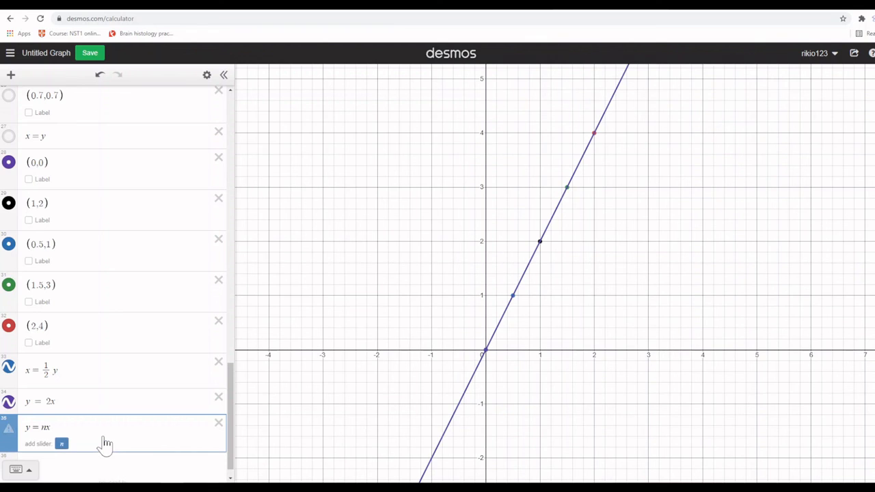
pyautogui.click(61, 444)
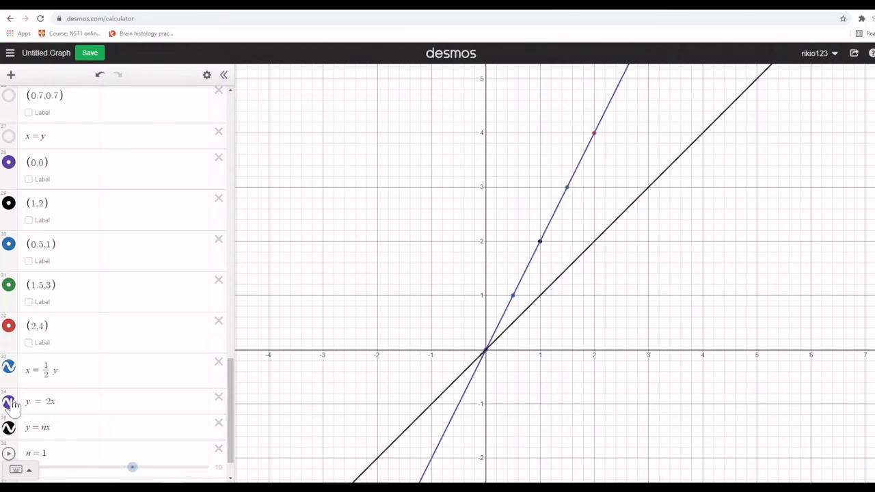
# - Hide the lines y = 2x and x = 1/2 y and the five points from (2,4) up to (0,0) in the list
pyautogui.click(8, 401)
pyautogui.click(8, 367)
pyautogui.click(8, 326)
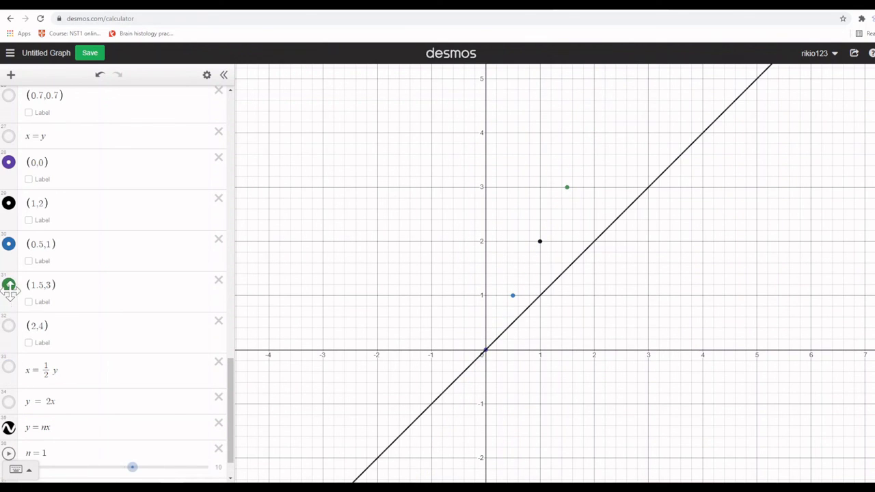
pyautogui.click(9, 284)
pyautogui.click(8, 244)
pyautogui.click(8, 203)
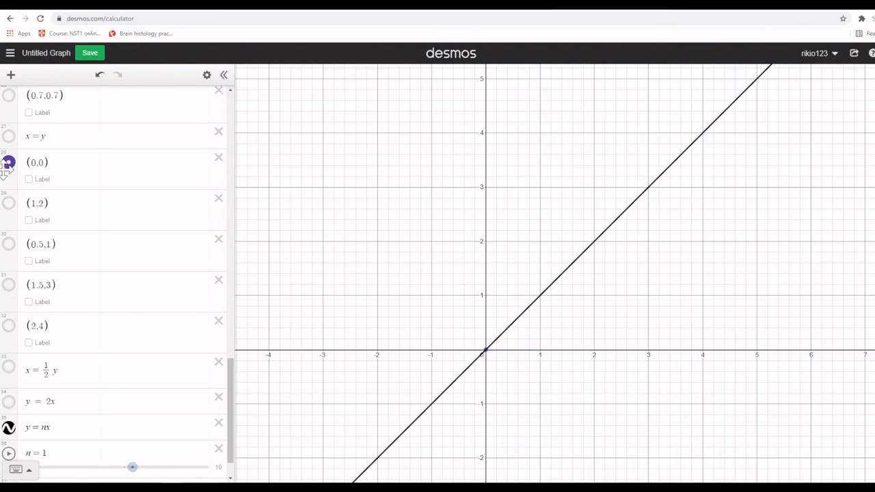
pyautogui.click(9, 163)
# - Set the slider n to 0 for the line y = nx
pyautogui.scroll(-1, 87, 328)
pyautogui.moveTo(132, 426)
pyautogui.mouseDown()
pyautogui.moveTo(210, 423)
pyautogui.moveTo(55, 423)
pyautogui.moveTo(199, 423)
pyautogui.moveTo(77, 424)
pyautogui.moveTo(123, 424)
pyautogui.mouseUp()
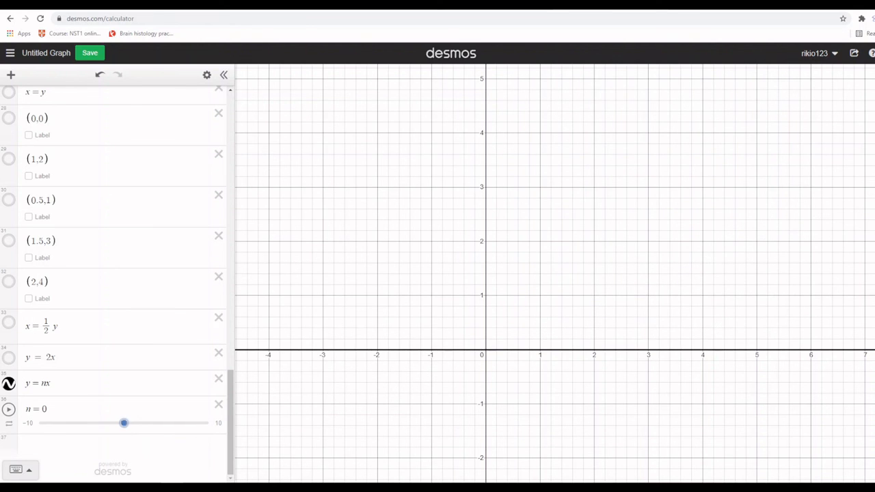
pyautogui.hotkey('ctrl', '+')
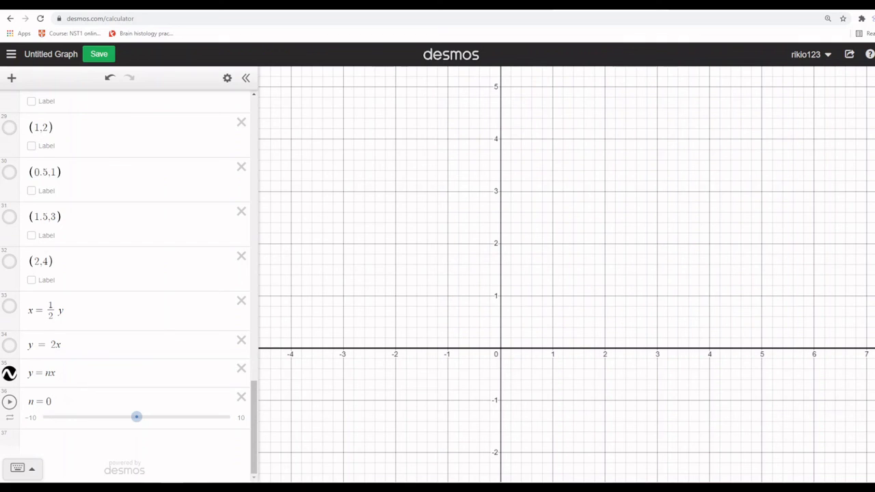
# - Graph y = 0 in a new expression below y = nx and hide it
pyautogui.click(73, 383)
pyautogui.press('Return')
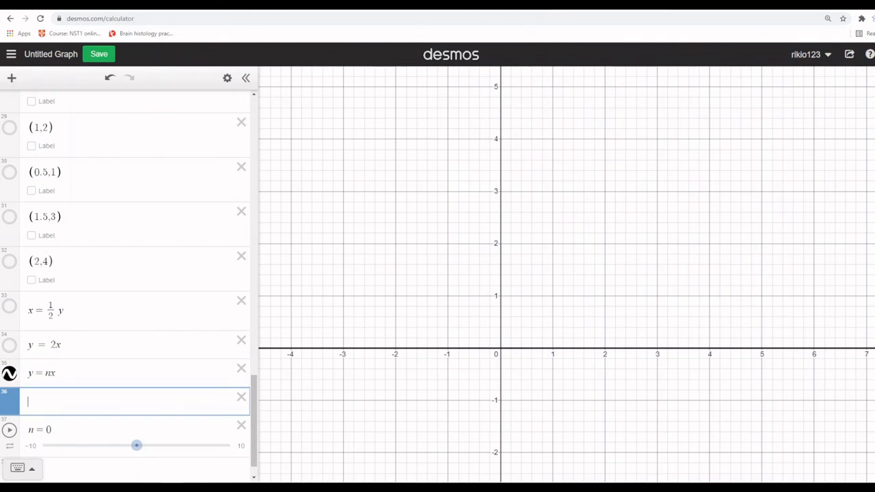
pyautogui.write('y = 0')
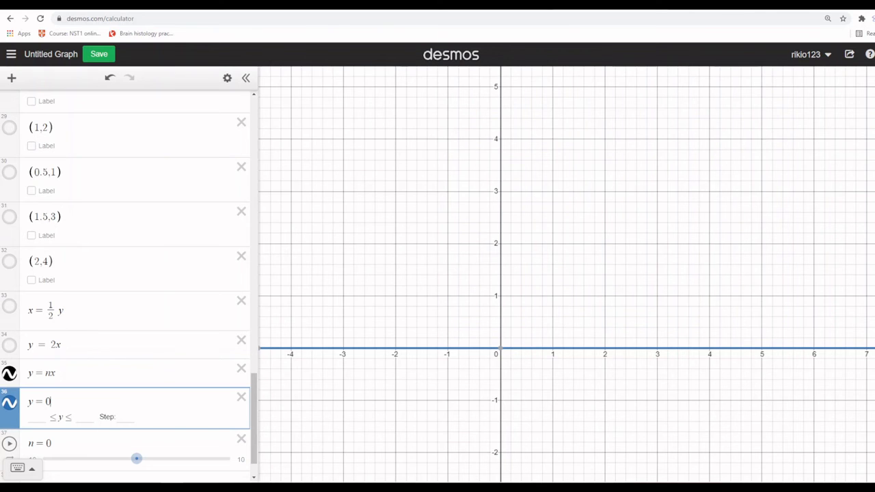
pyautogui.click(10, 402)
# - With n set to 1, enter the matching line y = 1x below y = 0 and hide it
pyautogui.moveTo(139, 462); pyautogui.dragTo(146, 461)
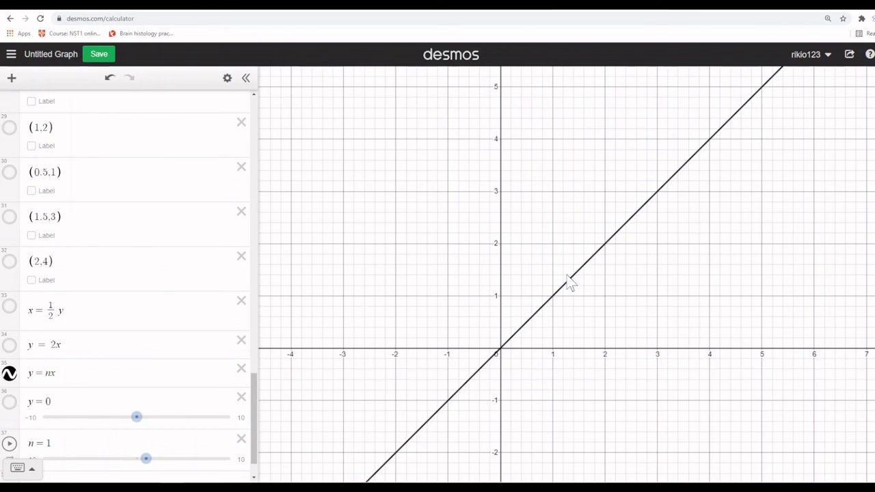
pyautogui.click(84, 404)
pyautogui.press('Return')
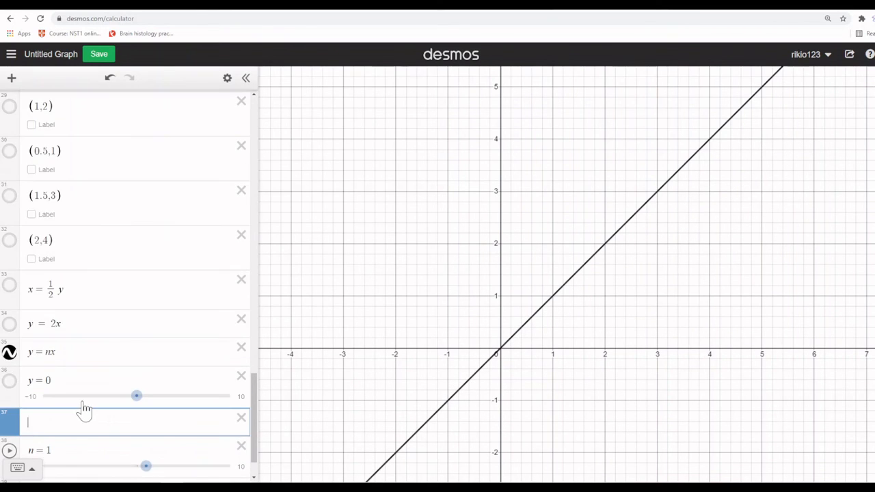
pyautogui.write('y = 1')
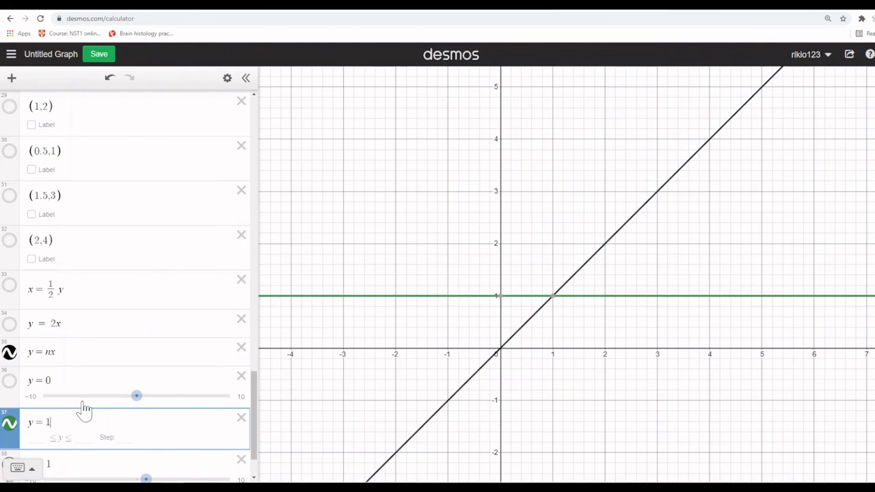
pyautogui.write('x')
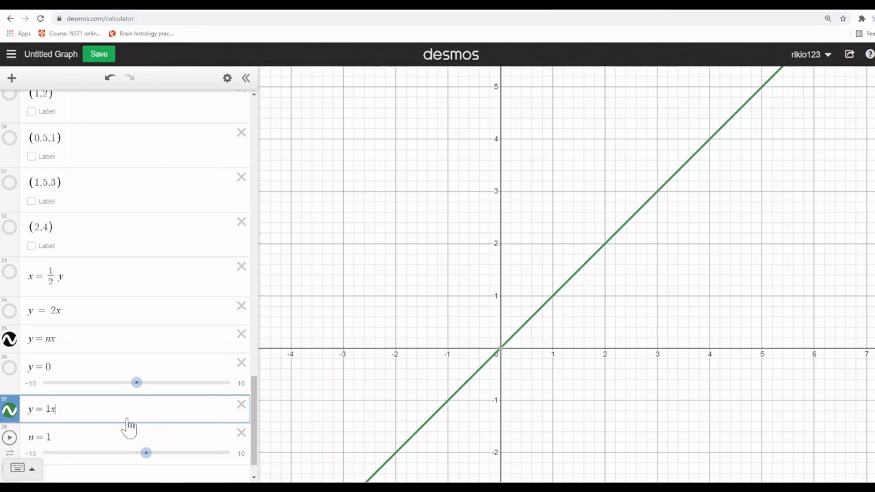
pyautogui.click(9, 410)
pyautogui.click(9, 410)
pyautogui.click(9, 411)
# - Vary the steepness of y = nx by setting the slider n to 0.7 and then 1.6
pyautogui.moveTo(146, 453)
pyautogui.mouseDown()
pyautogui.moveTo(155, 455)
pyautogui.moveTo(143, 454)
pyautogui.mouseUp()
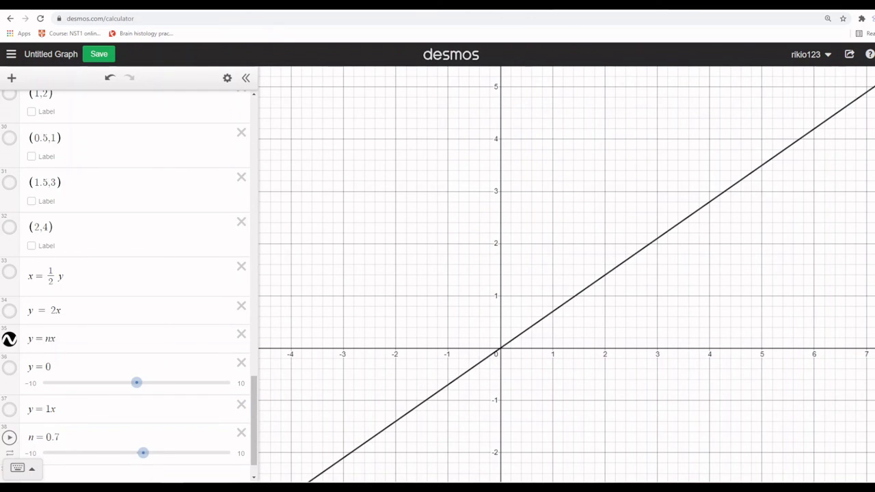
pyautogui.moveTo(63, 340); pyautogui.dragTo(25, 342)
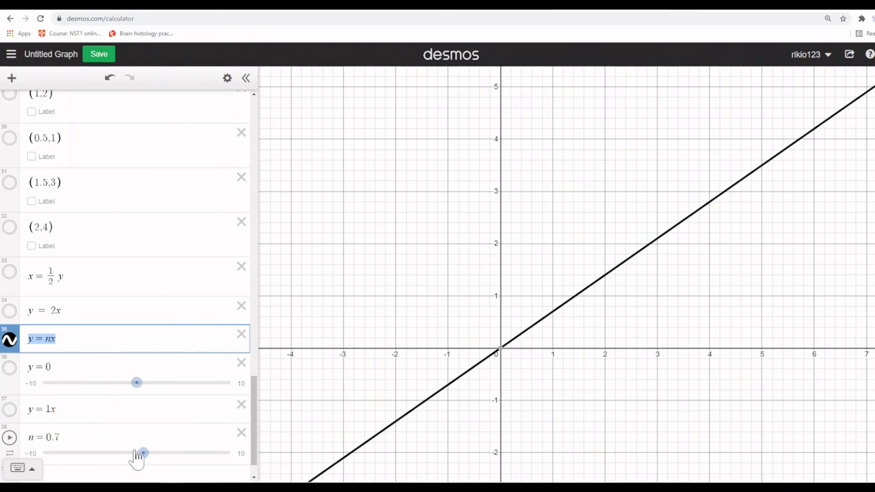
pyautogui.moveTo(142, 454); pyautogui.dragTo(152, 453)
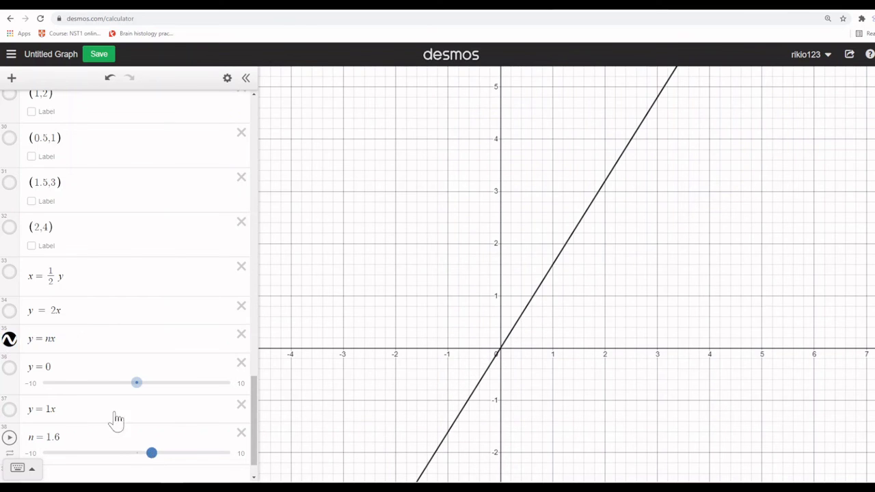
# - Graph the line y = 1.6x in a new expression directly below y = nx
pyautogui.moveTo(58, 339); pyautogui.dragTo(27, 340)
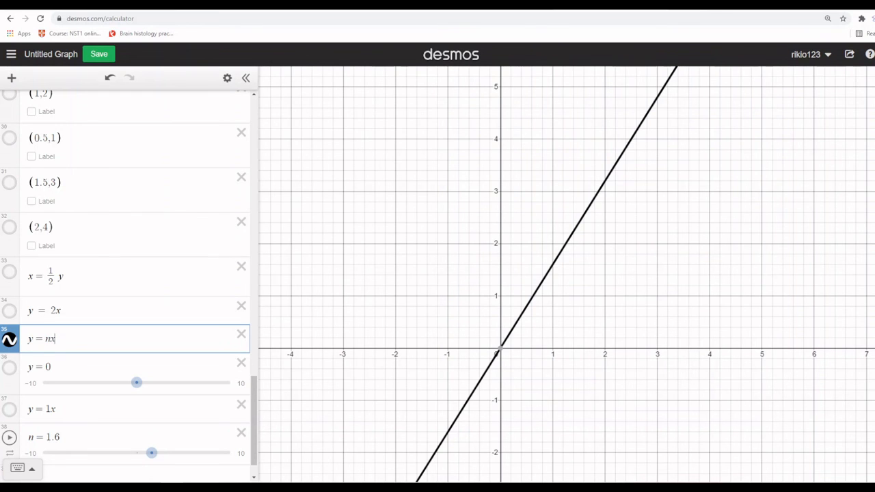
pyautogui.press('Return')
pyautogui.write('y = ')
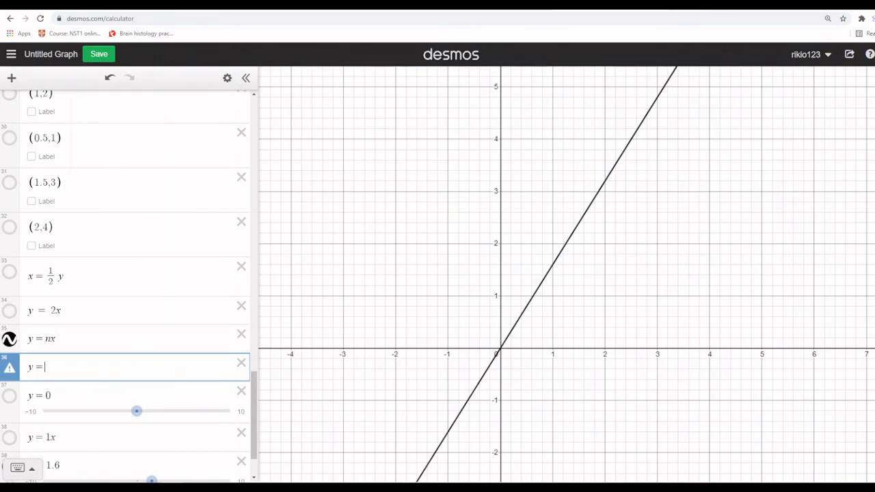
pyautogui.write('1.6')
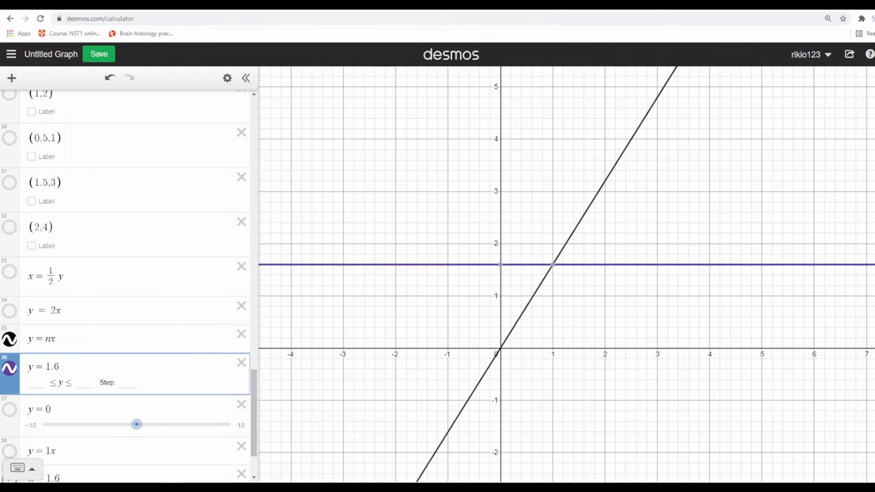
pyautogui.write('x')
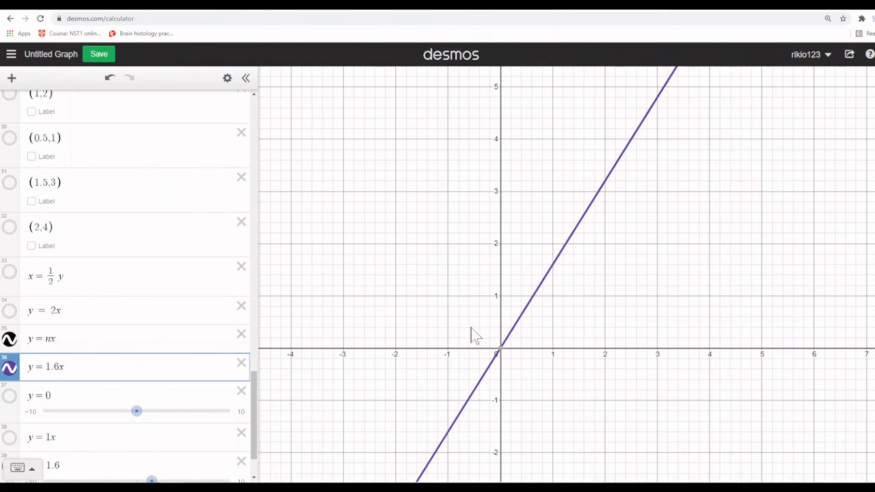
# - Set the slider n to 3 to make y = nx steeper than y = 1.6x
pyautogui.scroll(-1, 132, 441)
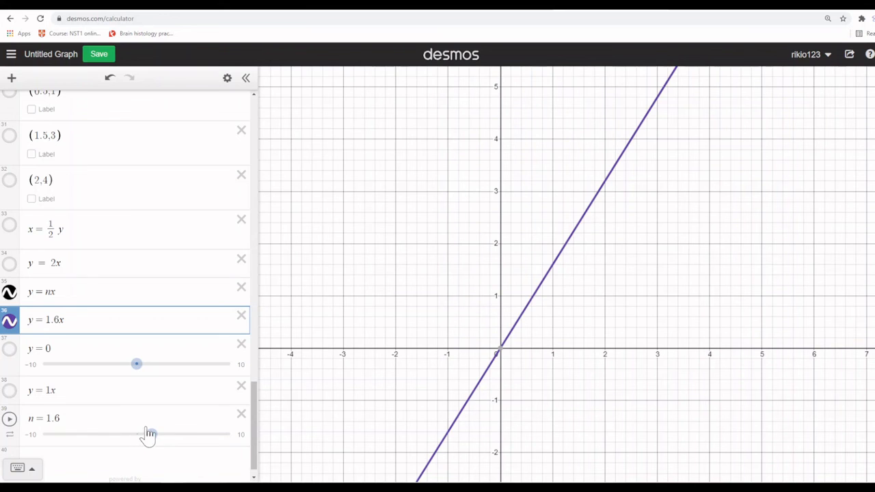
pyautogui.click(148, 433)
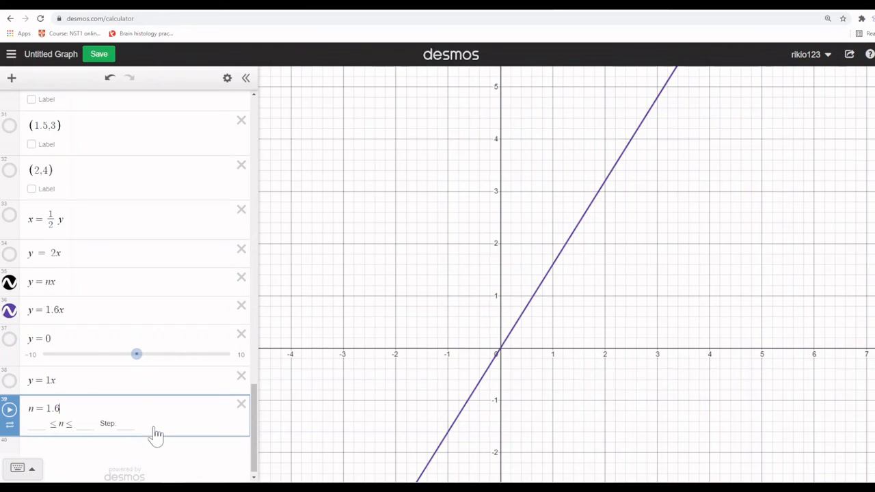
pyautogui.click(103, 458)
pyautogui.moveTo(152, 396); pyautogui.dragTo(164, 396)
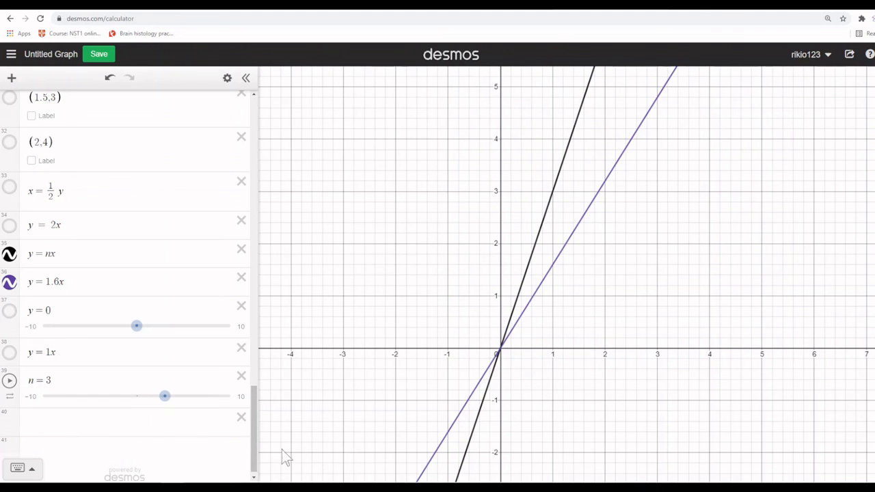
# - Highlight y = 1.6x and the coefficient n in y = nx, and lower the slider n into negative values
pyautogui.moveTo(65, 282); pyautogui.dragTo(27, 282)
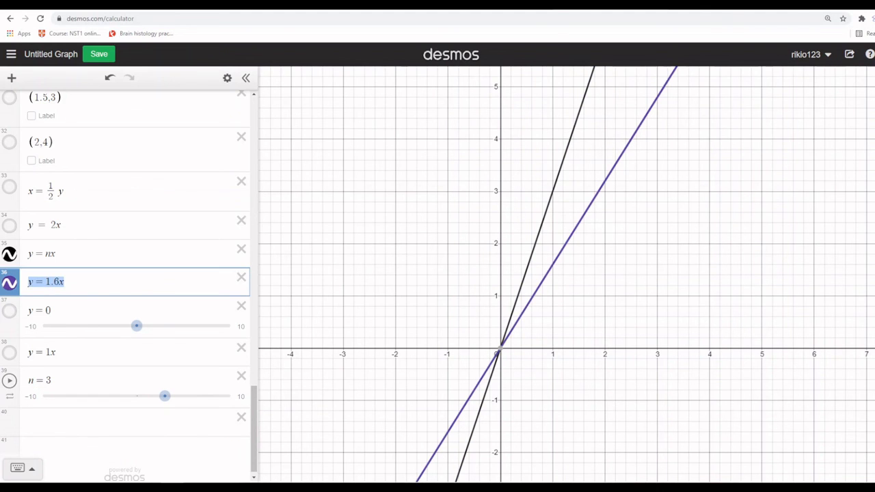
pyautogui.doubleClick(49, 253)
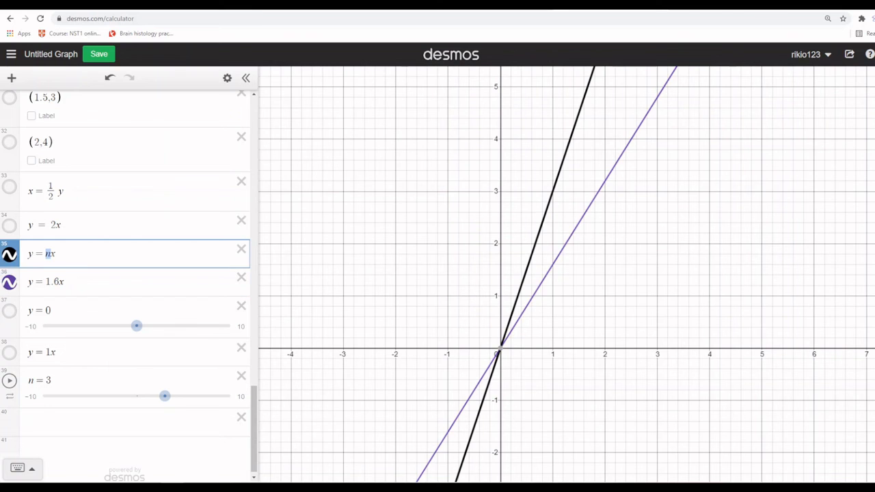
pyautogui.moveTo(167, 402); pyautogui.dragTo(57, 399)
pyautogui.scroll(-1, 81, 368)
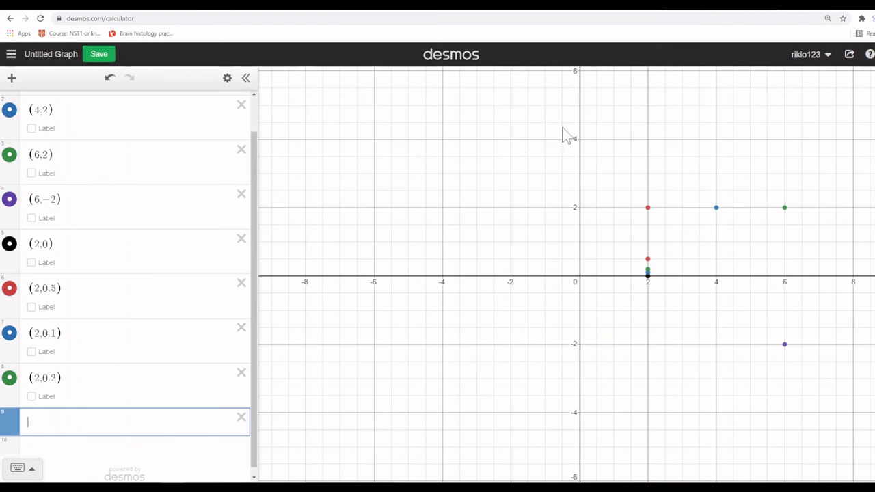
pyautogui.scroll(1, 168, 361)
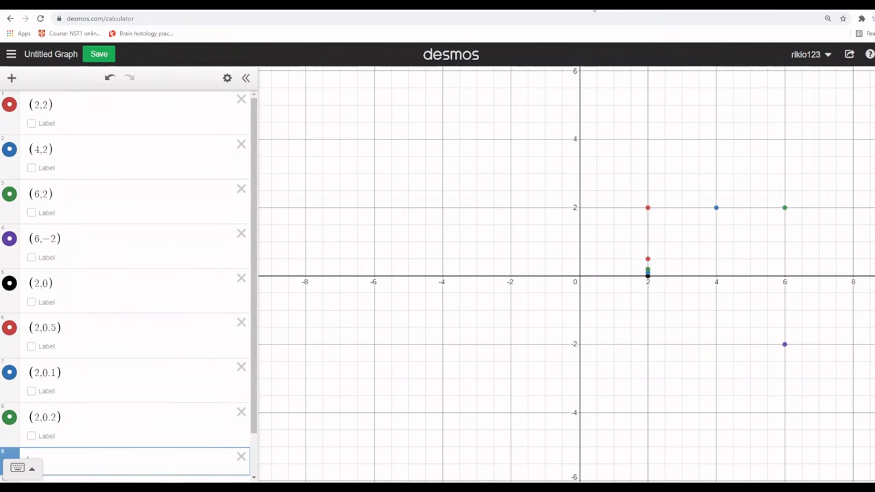